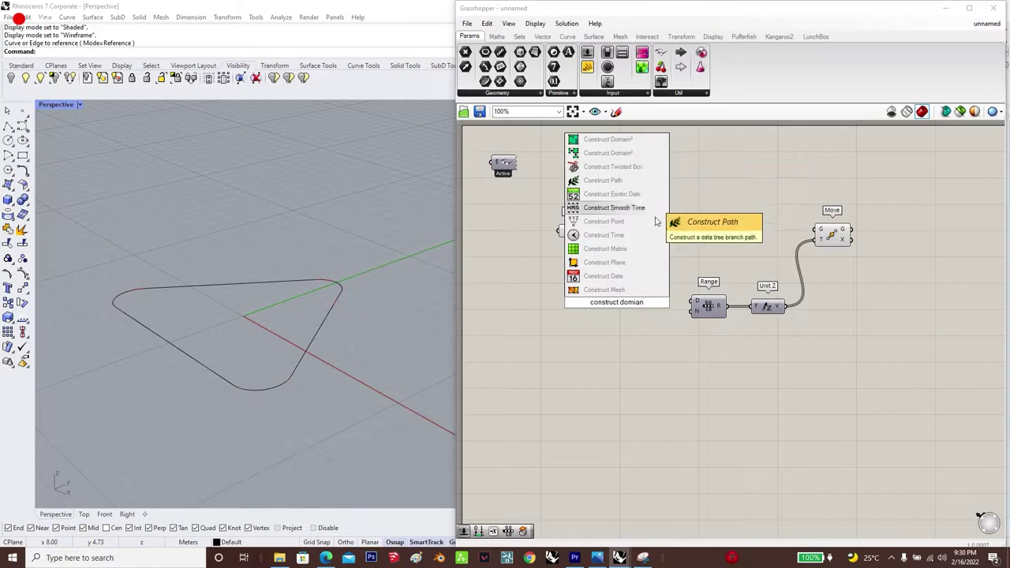
Step: Add a Construct Domain component before Range and wire its output into Range's domain input
click(616, 323)
double_click(616, 319)
text(constru)
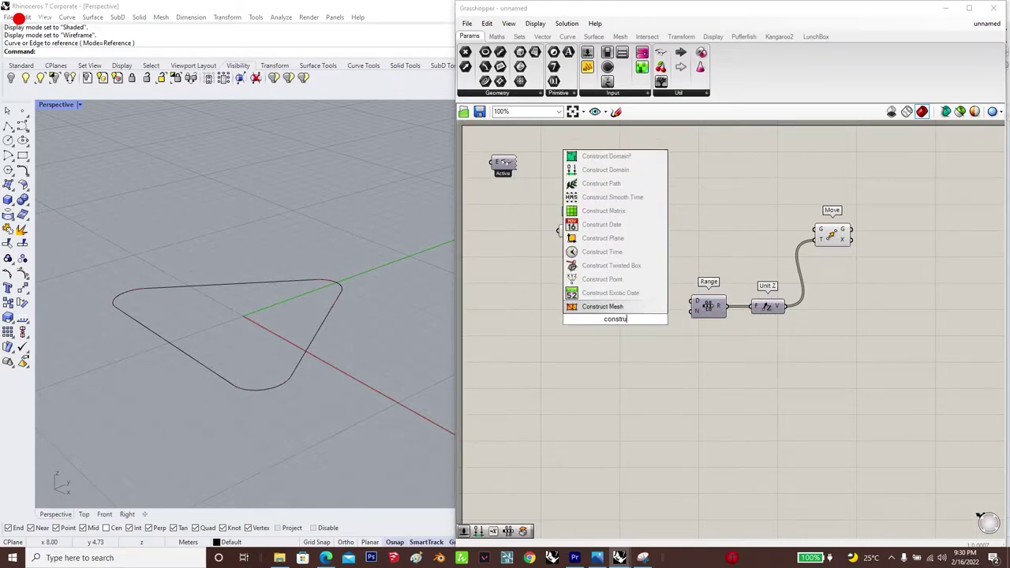
text(ct deomain)
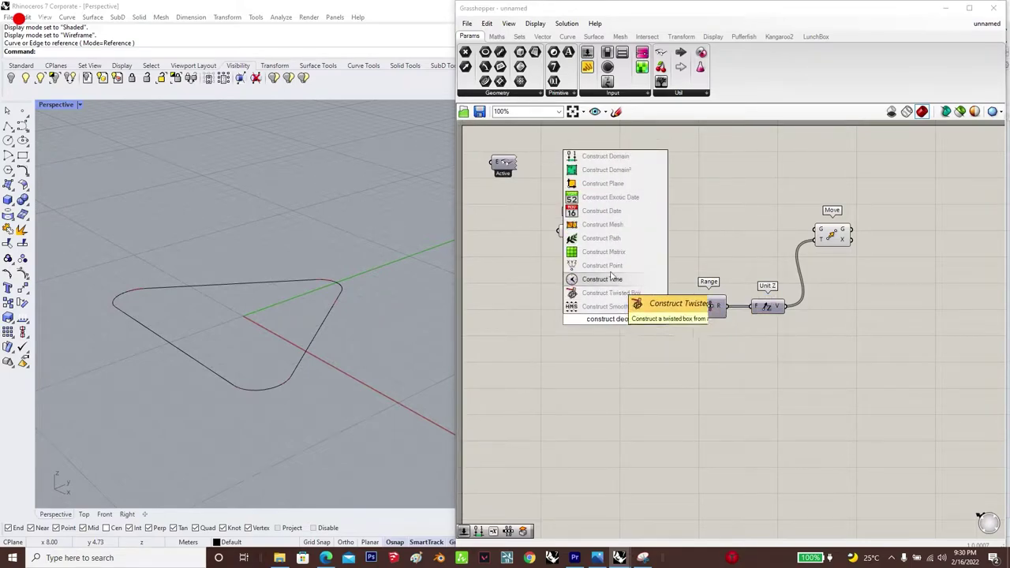
click(623, 157)
drag(627, 328, 658, 312)
Step: Add two sliders set to 0 and 43 and wire them to Construct Domain's A and B inputs
click(564, 301)
double_click(564, 302)
text(0)
key(Return)
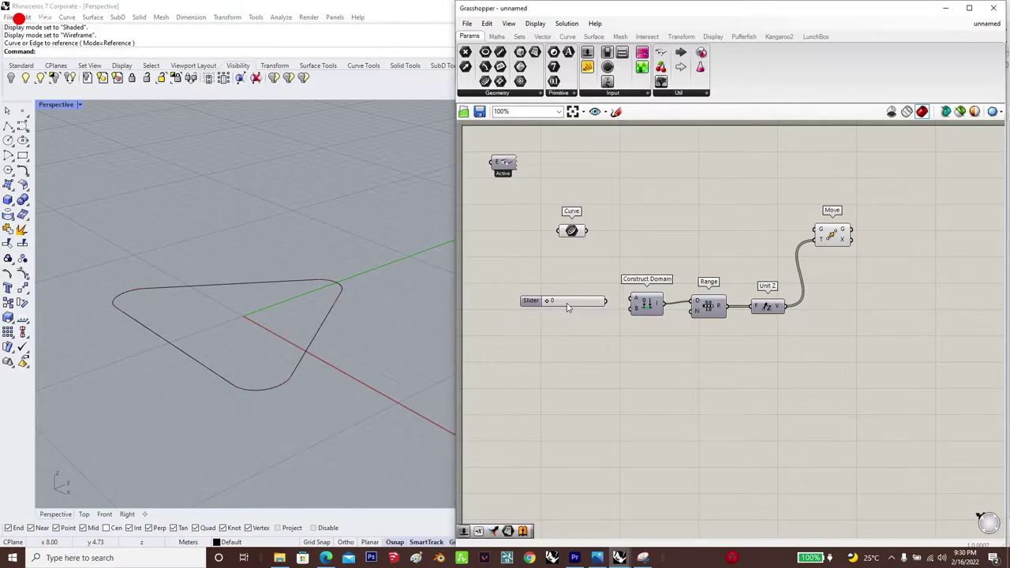
drag(577, 305, 523, 315)
double_click(569, 314)
text(43)
key(Return)
scroll(591, 313, up, 2)
drag(645, 307, 581, 315)
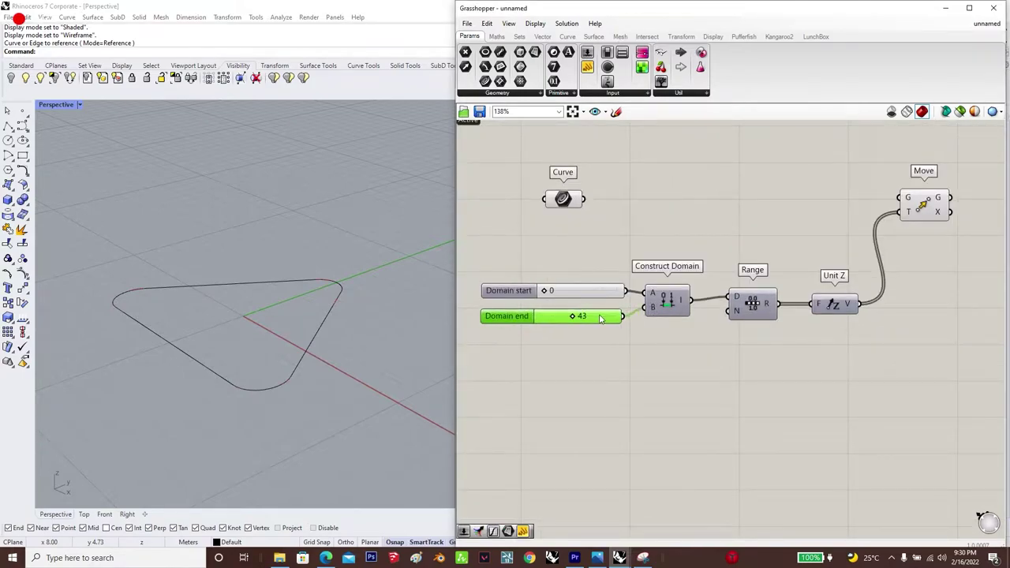
Step: Add a slider set to 35 and wire it to Range's N input
click(592, 356)
double_click(593, 383)
text(35)
key(Return)
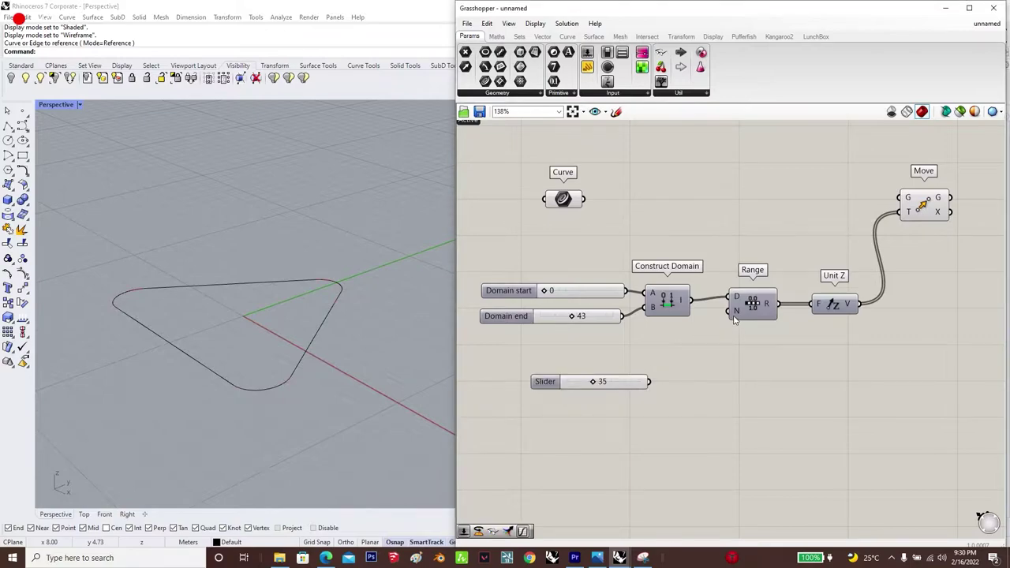
Step: Wire the Curve parameter into the Move component's geometry input to stack the outline vertically
scroll(828, 308, down, 1)
drag(886, 214, 619, 218)
scroll(264, 386, down, 8)
right_drag(284, 399, 320, 365)
scroll(829, 316, down, 2)
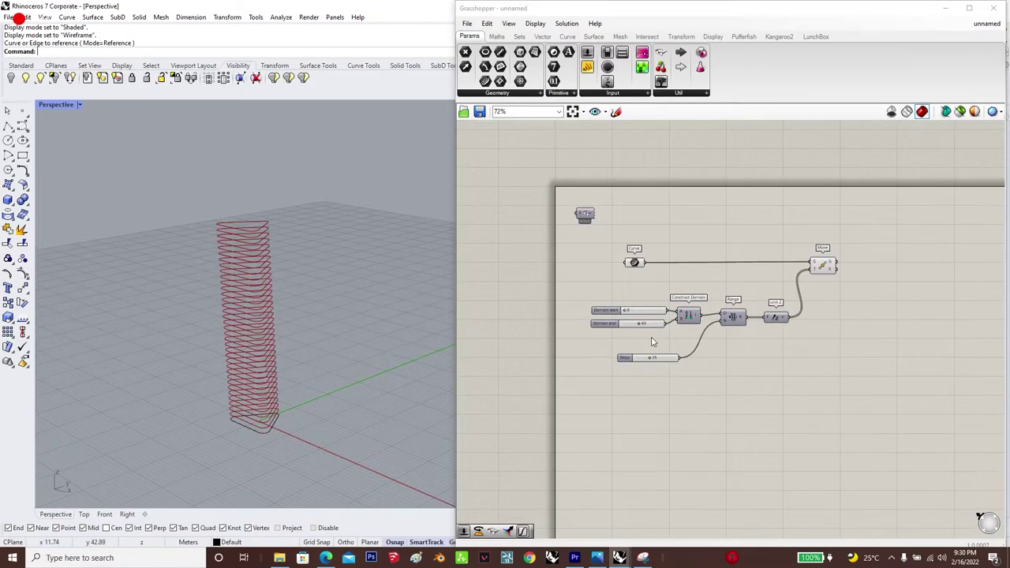
Step: Place a Rotate component away from Move and add an Area component fed by Move's geometry output
scroll(855, 311, up, 2)
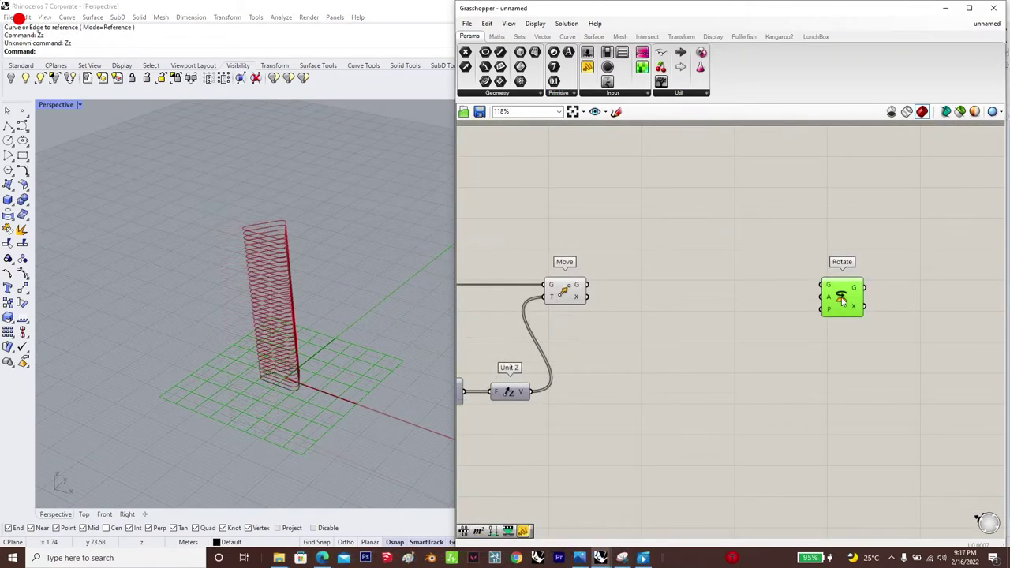
drag(829, 299, 855, 307)
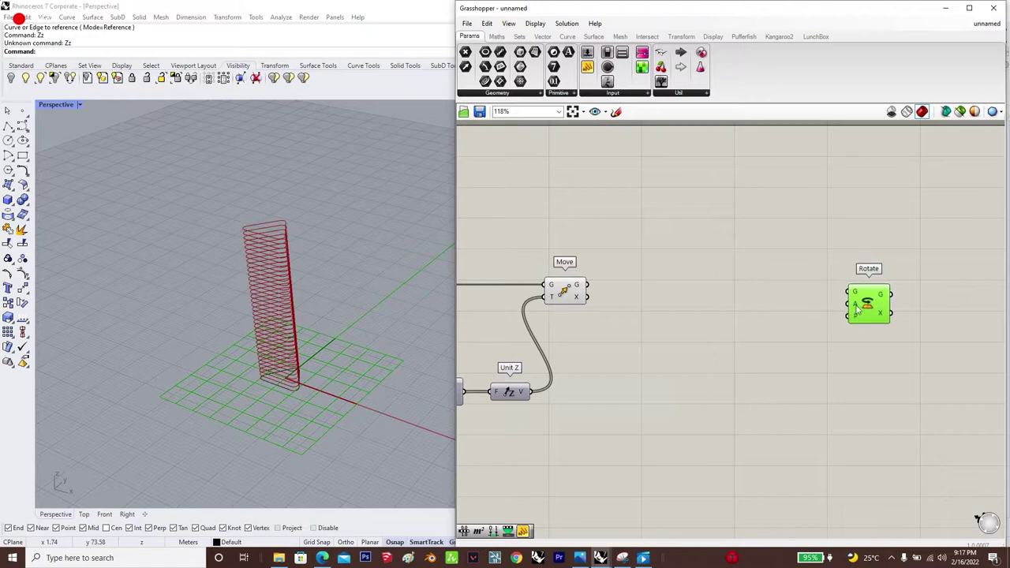
double_click(659, 284)
text(area)
key(Return)
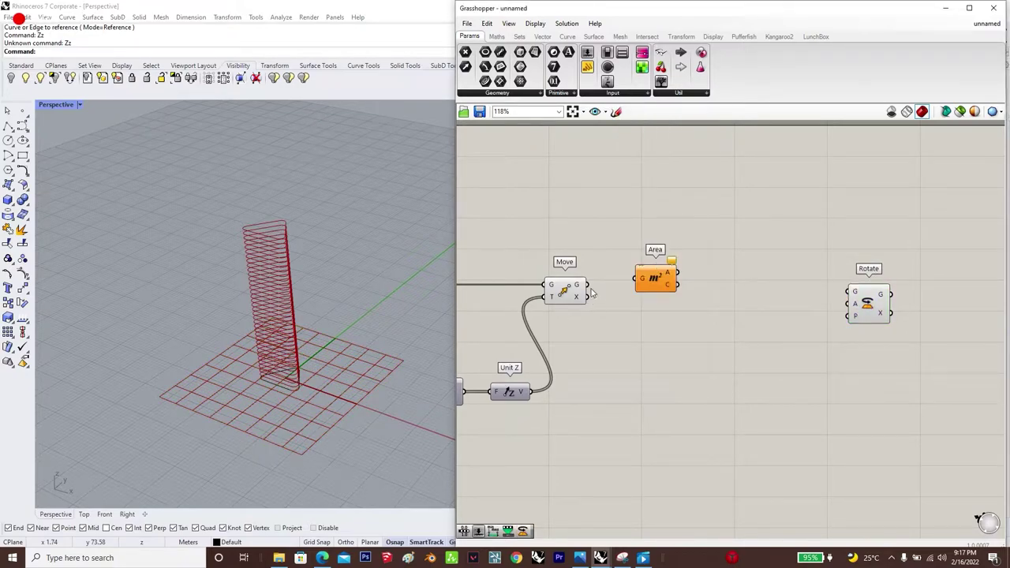
mouse_move(645, 281)
mouse_down()
mouse_move(642, 301)
mouse_move(646, 287)
mouse_up()
Step: Add a second Range component between Area and Rotate
double_click(779, 371)
double_click(780, 376)
text(range)
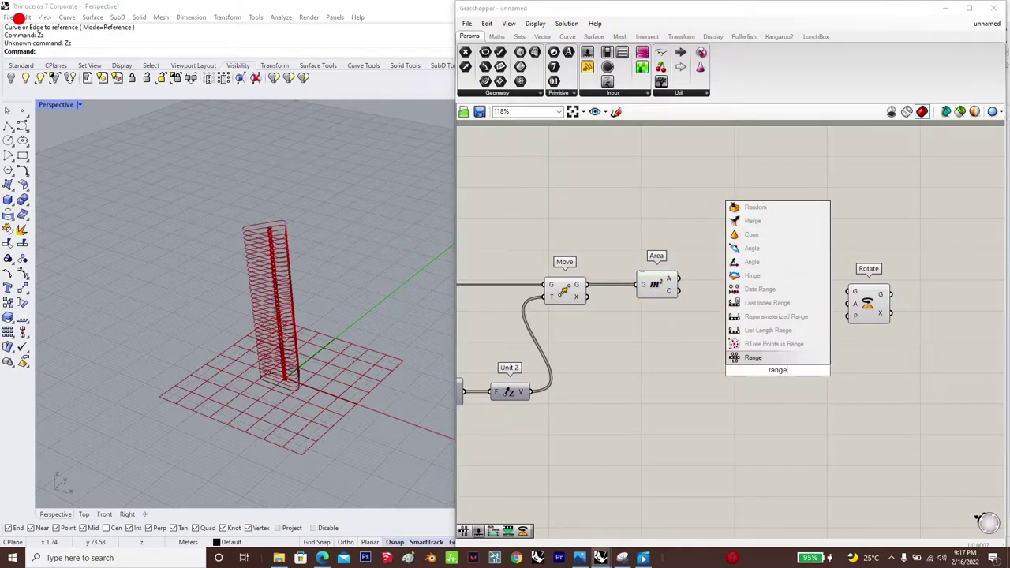
key(Return)
Step: Add a Construct Domain component and wire it into the second Range's domain input, spacing the two apart
double_click(694, 384)
text(c)
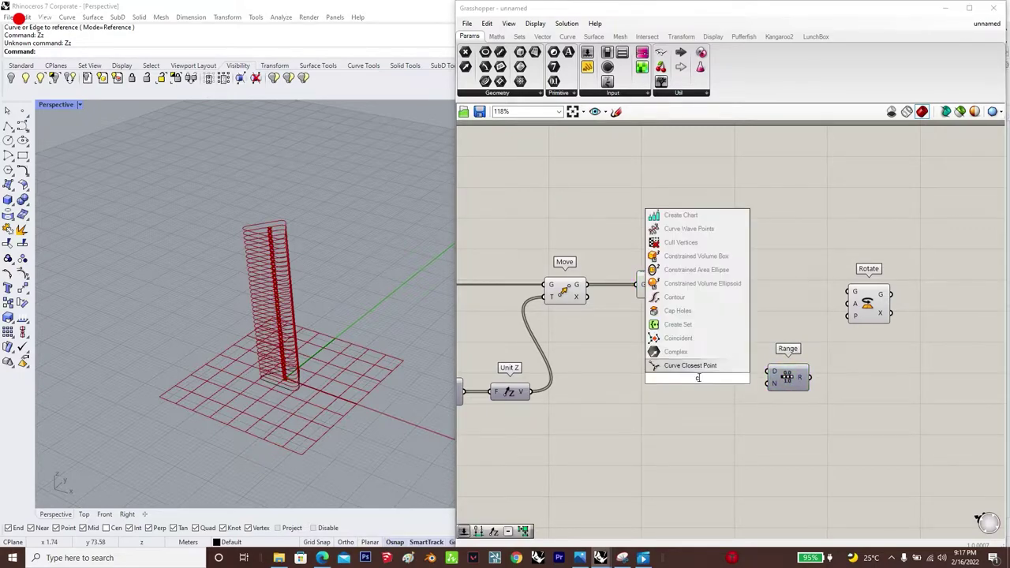
text(onstruct domian)
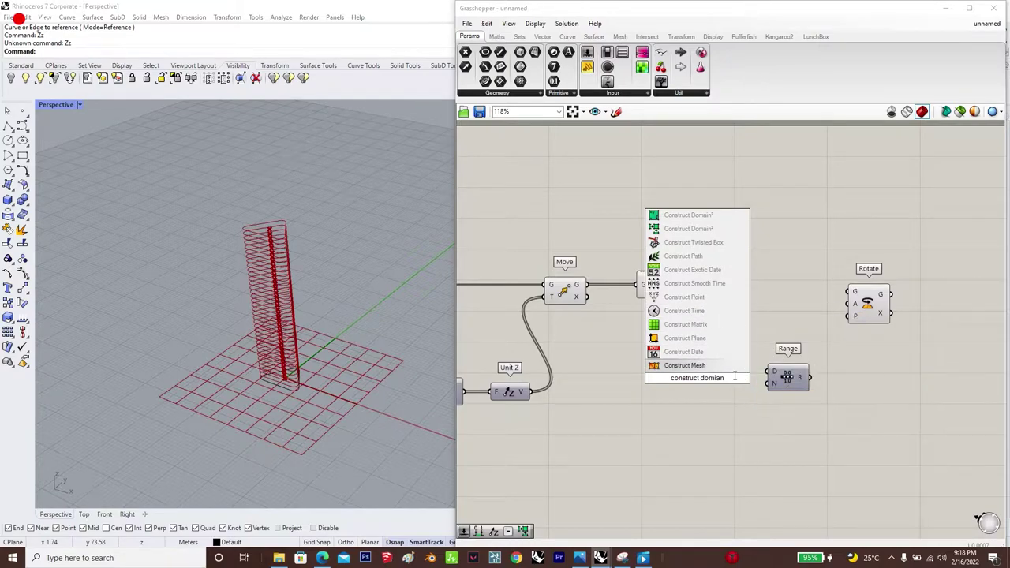
text(cons)
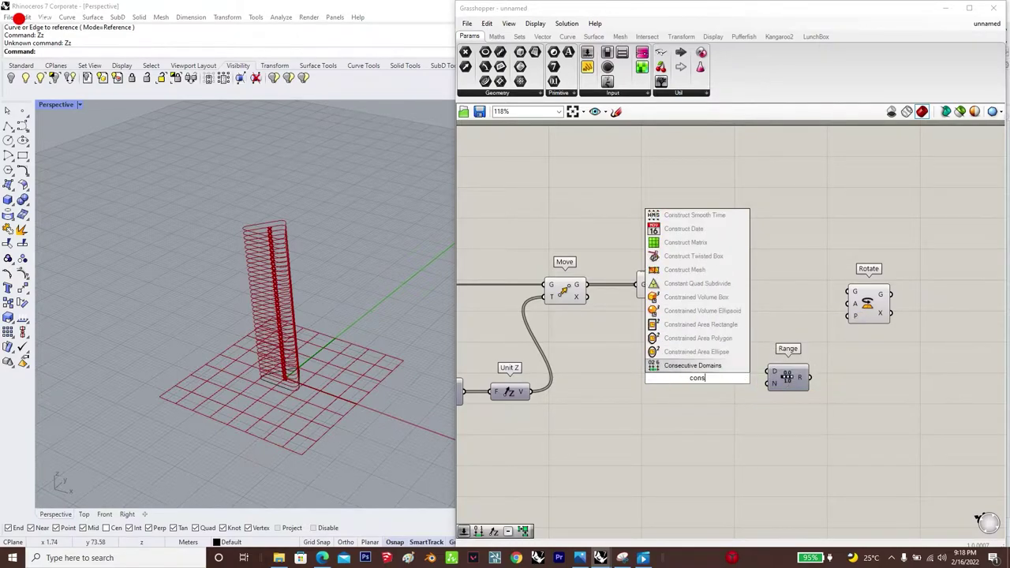
text(truct doma)
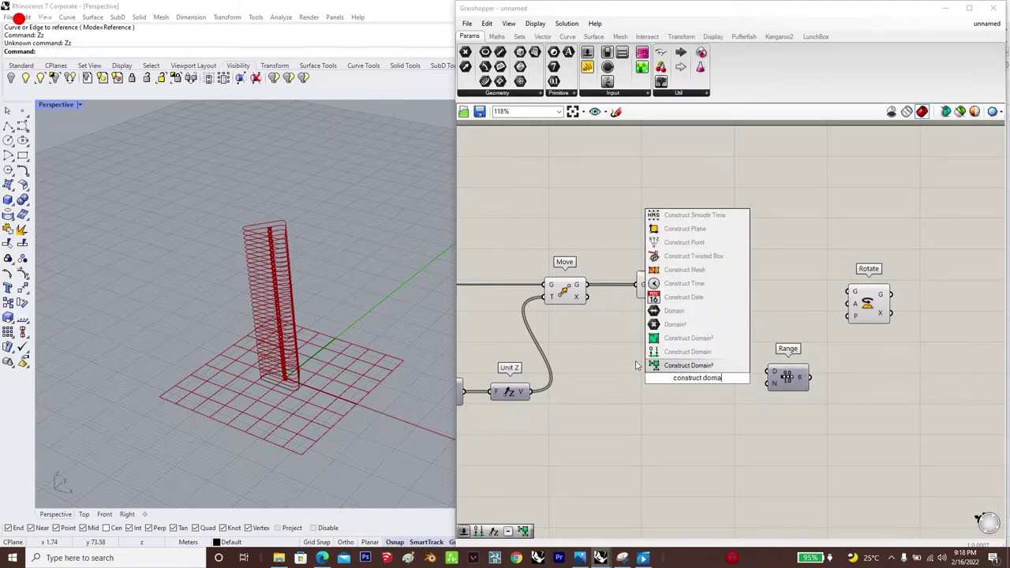
click(714, 355)
drag(710, 384, 717, 397)
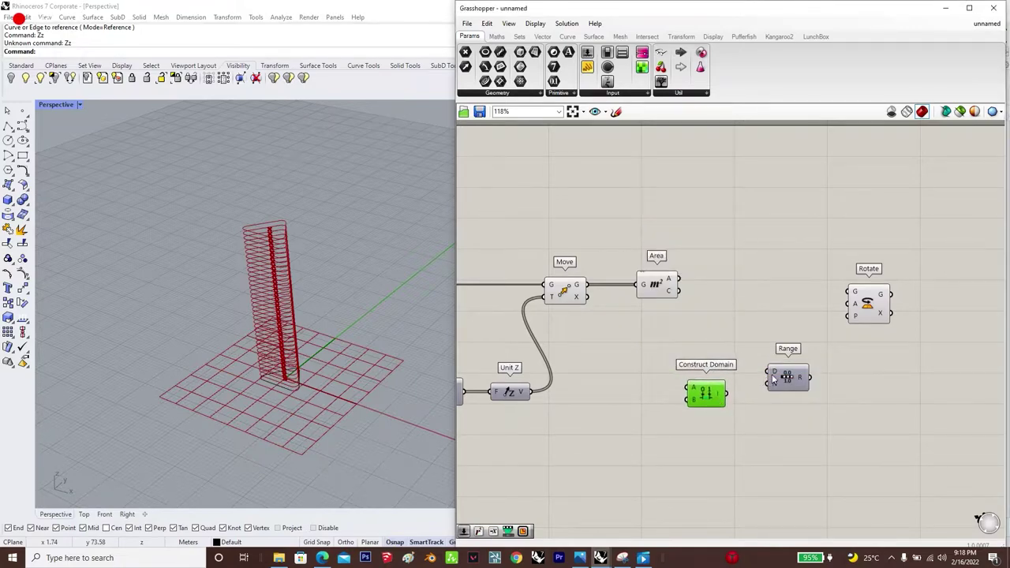
drag(772, 378, 786, 395)
drag(717, 399, 739, 397)
double_click(678, 377)
text(rafd)
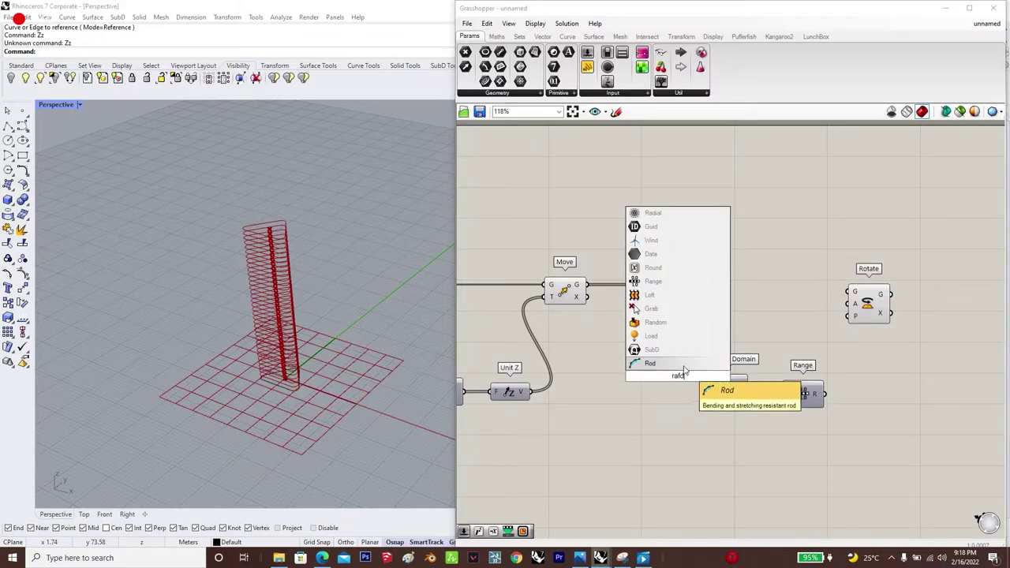
click(684, 364)
click(686, 382)
key(Delete)
Step: Add two Radians components, wire them to the second Construct Domain's A and B inputs, and shift the group clear
double_click(672, 376)
text(ea)
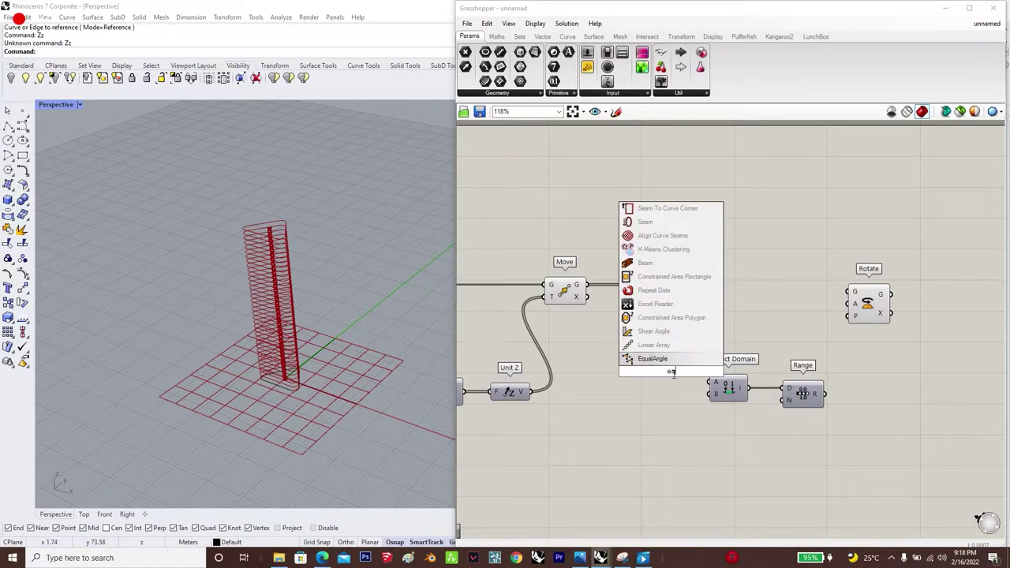
text(drad)
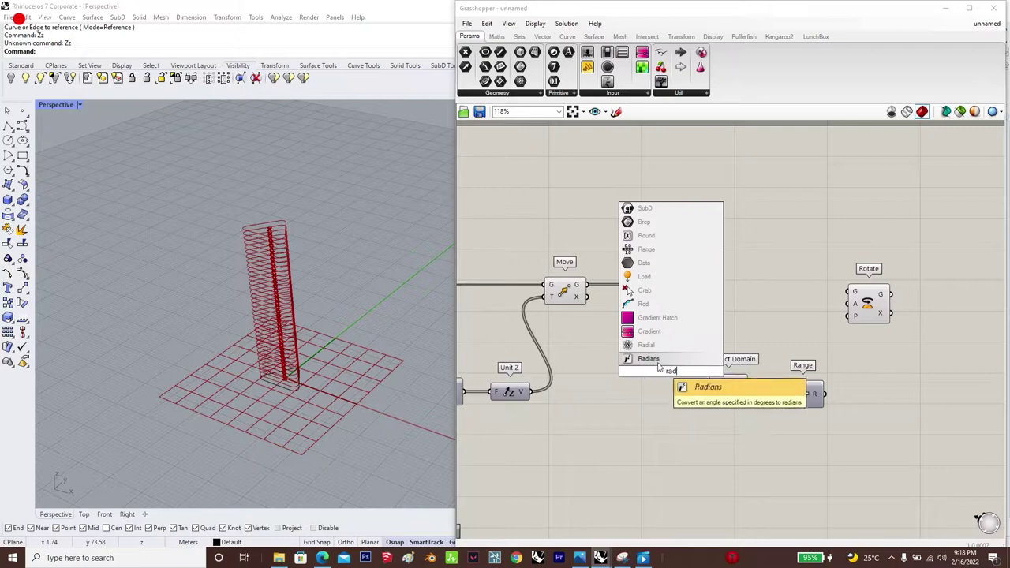
click(656, 359)
drag(708, 383, 672, 413)
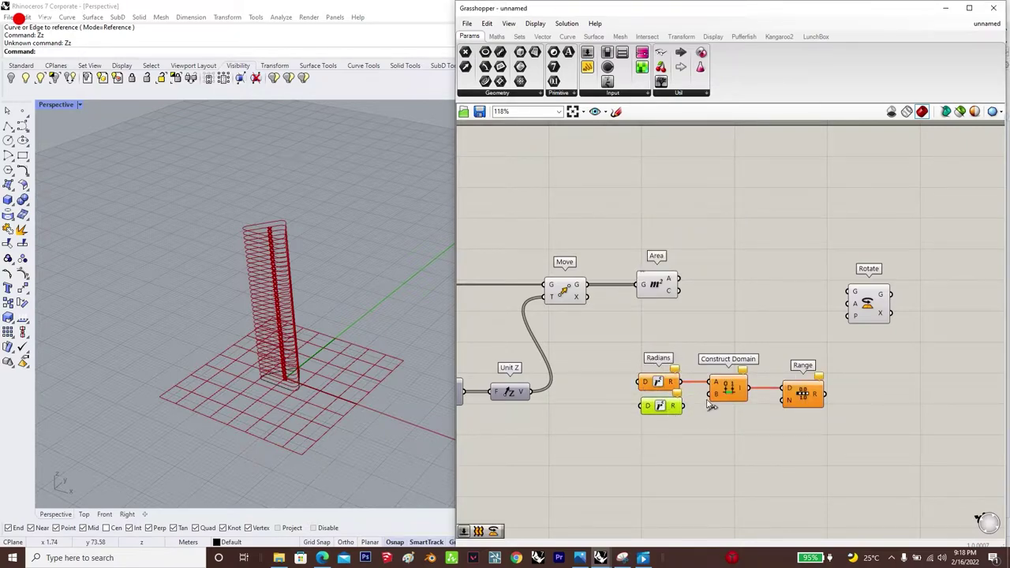
drag(849, 434, 626, 353)
drag(737, 392, 760, 406)
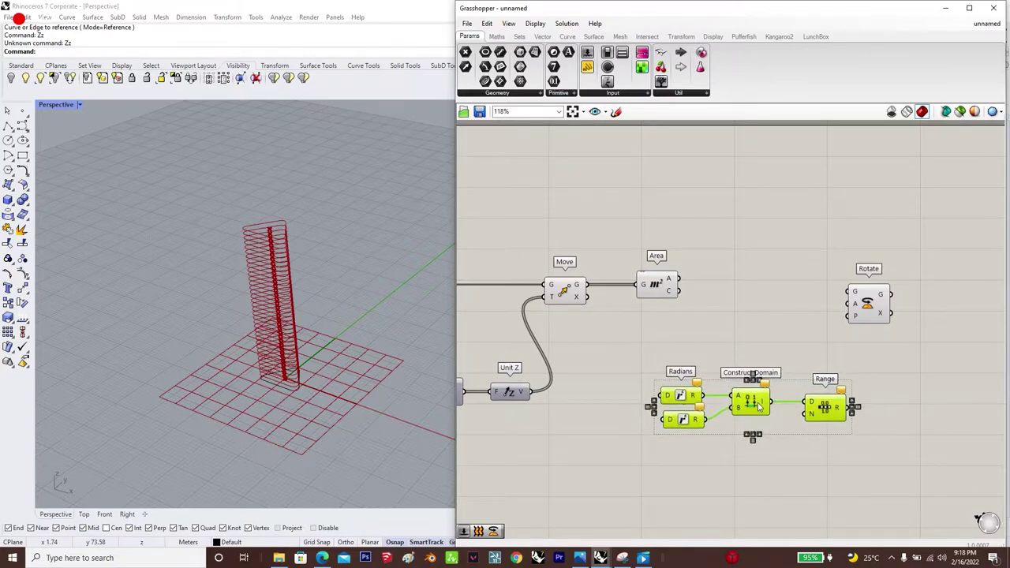
click(751, 348)
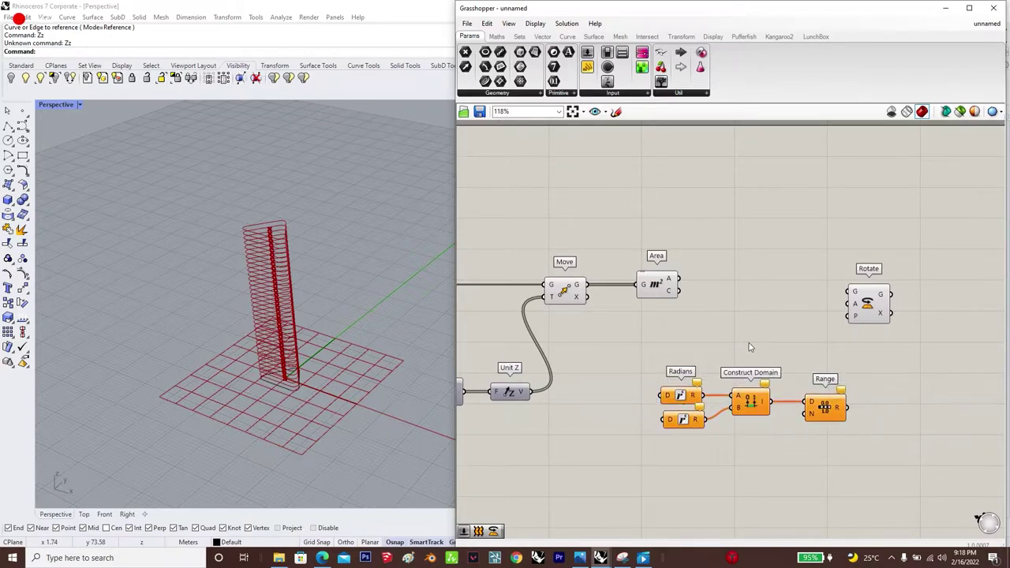
Step: Add degree sliders set to 180 and 30 and wire them to the upper and lower Radians components respectively
double_click(637, 398)
text(30)
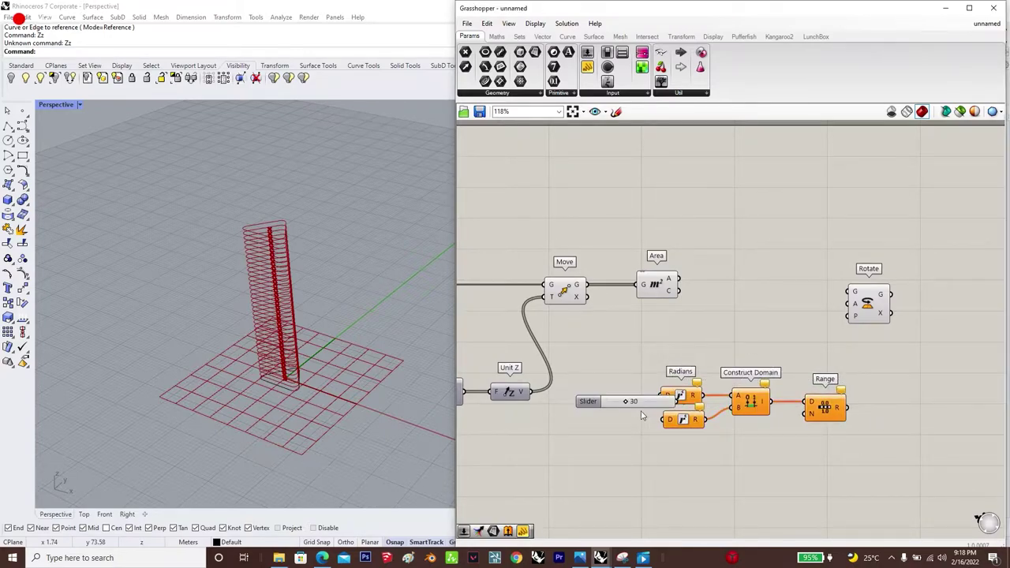
key(Return)
double_click(623, 401)
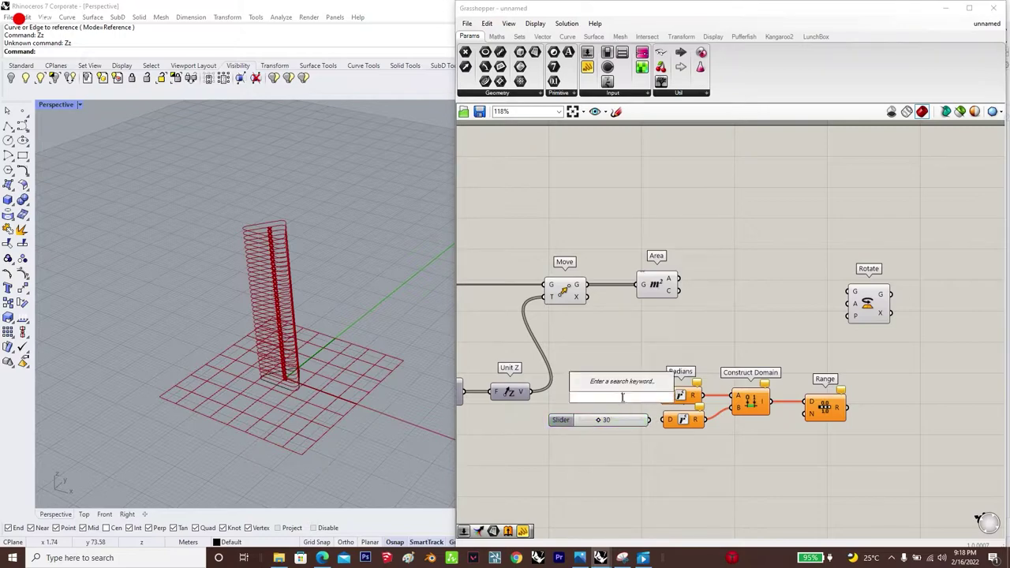
text(180)
key(Return)
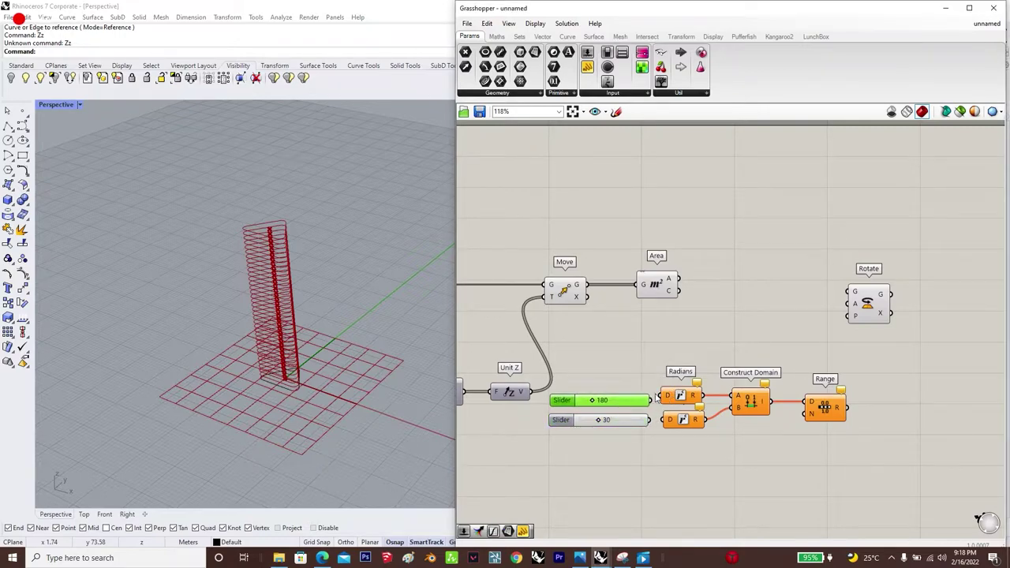
drag(653, 399, 665, 396)
drag(649, 420, 671, 420)
Step: Move Rotate farther from the other components and add a Subtraction component in the space above
scroll(831, 347, down, 2)
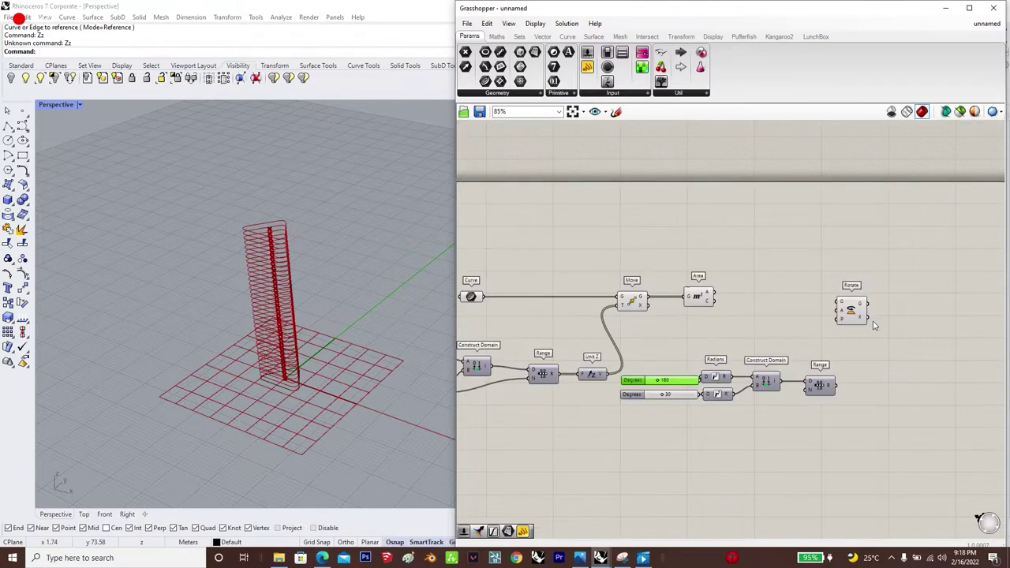
drag(890, 317, 889, 317)
drag(861, 309, 913, 314)
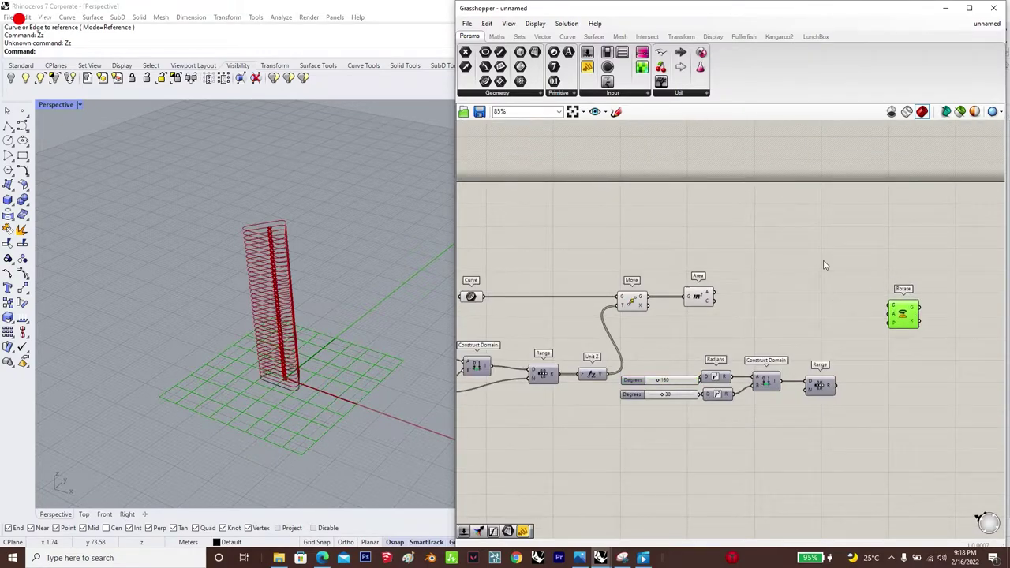
click(824, 260)
double_click(823, 260)
text(sub)
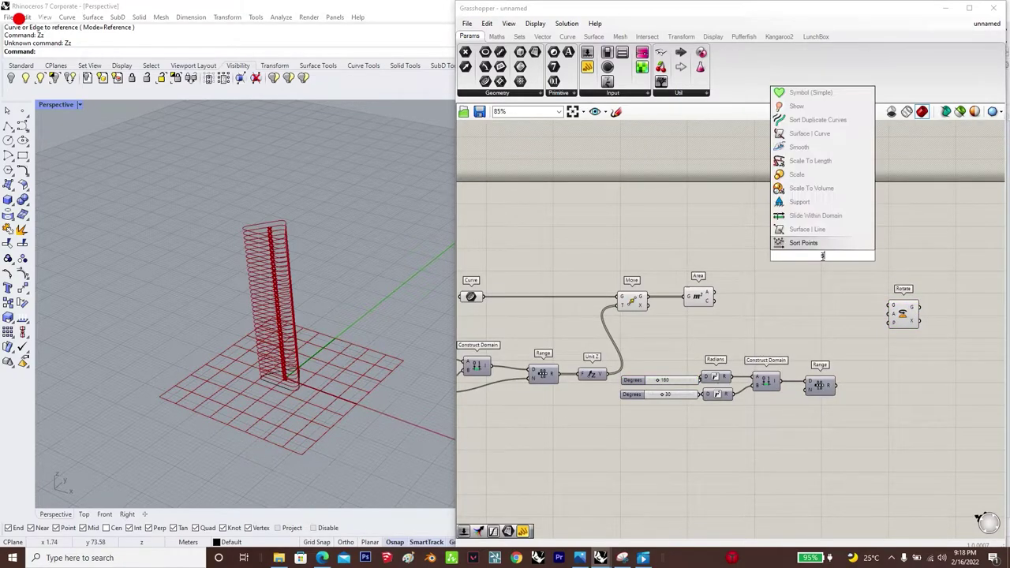
key(Up)
key(Up)
key(Up)
key(Up)
key(Up)
key(Up)
key(Up)
key(Up)
key(Up)
key(Up)
key(Up)
key(Return)
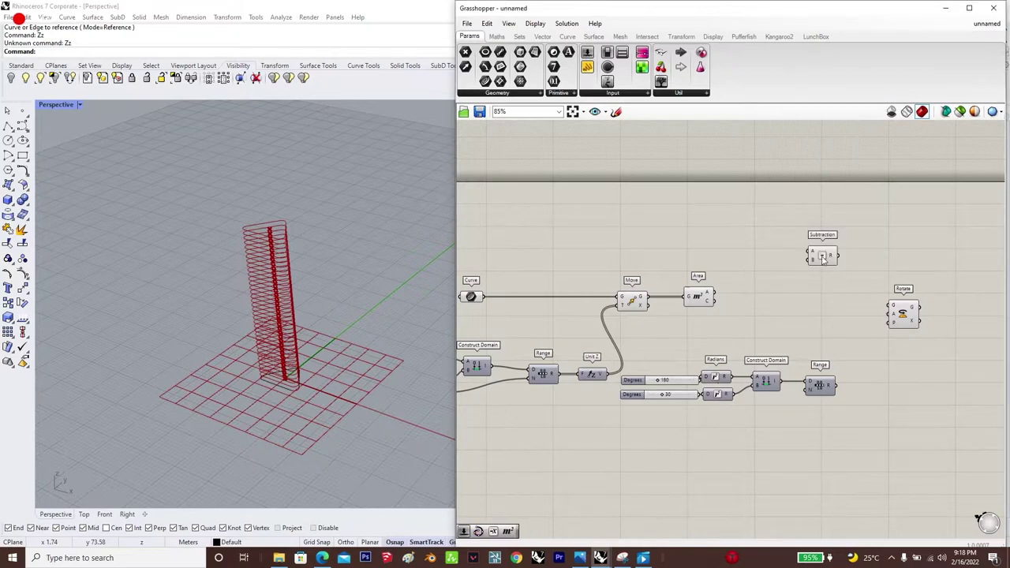
Step: Add a List Length component beside the Subtraction component
double_click(757, 218)
text(li)
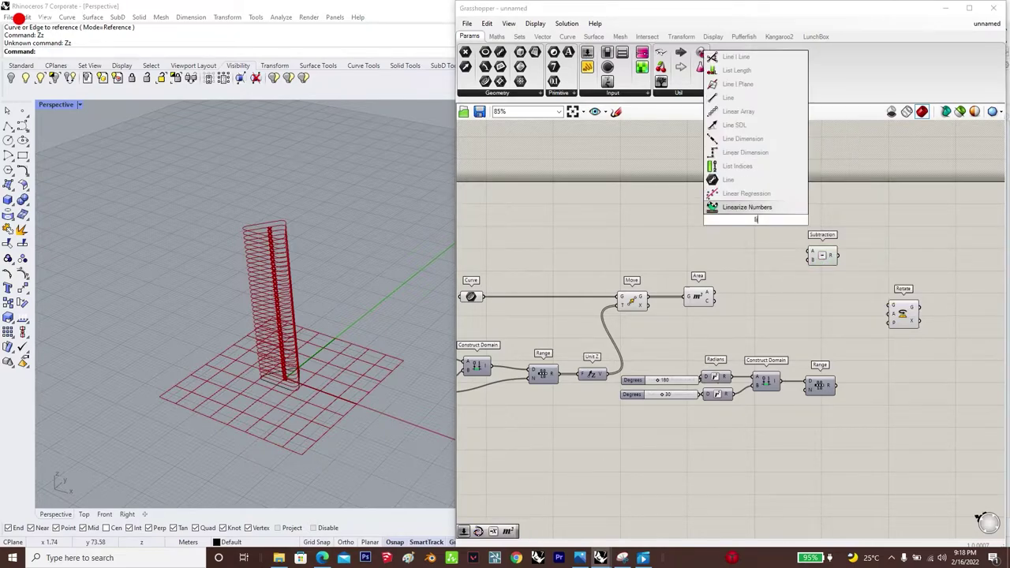
text(st lenght)
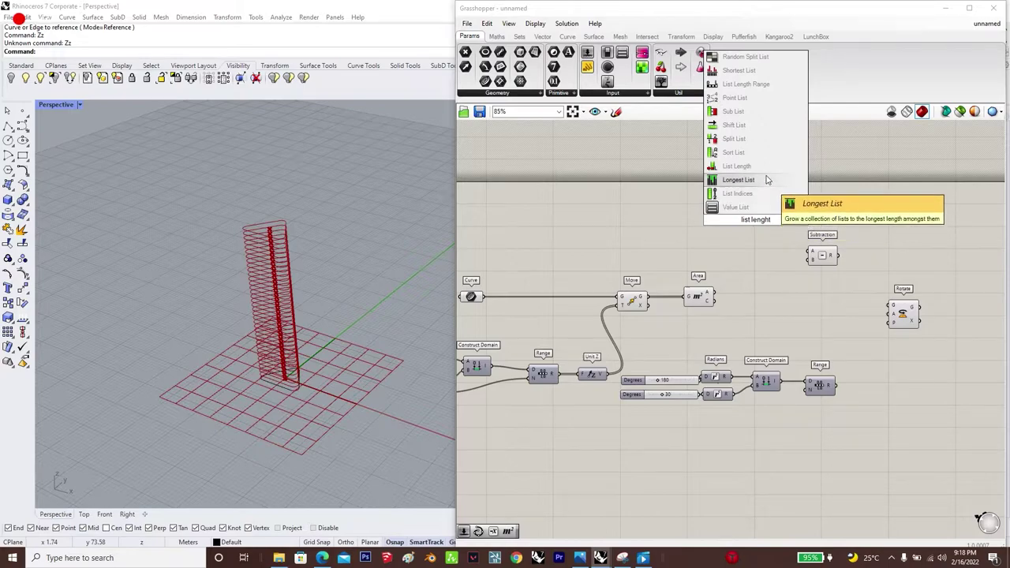
click(762, 166)
Step: Wire List Length and a slider set to 1 into Subtraction's A and B inputs, and feed Area's C output into List Length
double_click(750, 254)
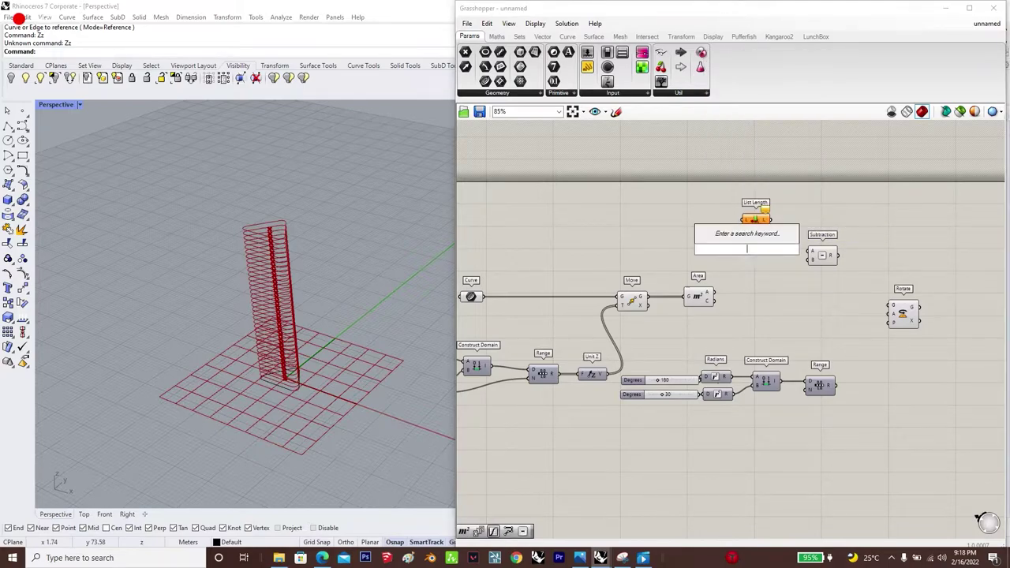
text(1)
key(Return)
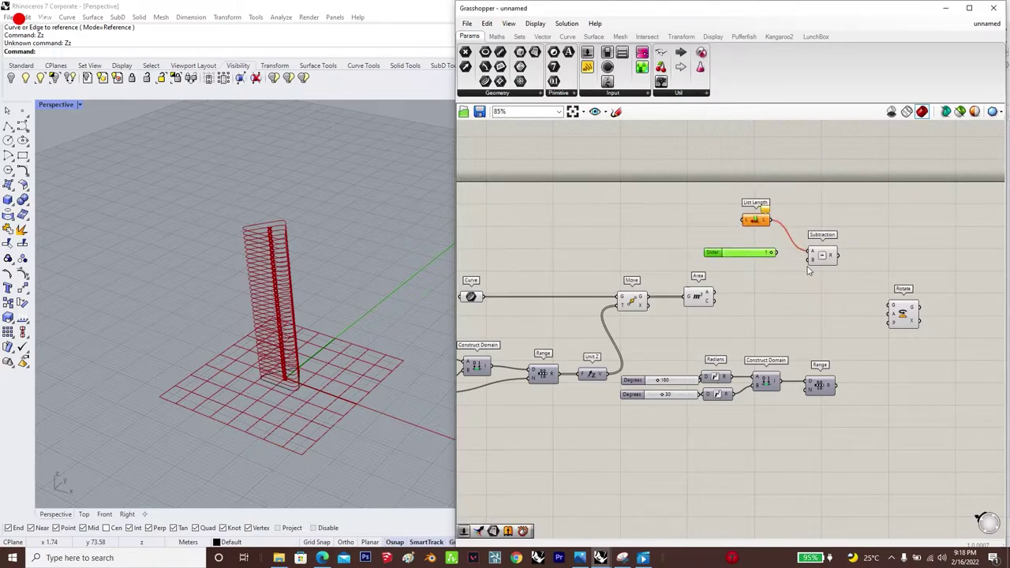
drag(822, 257, 829, 245)
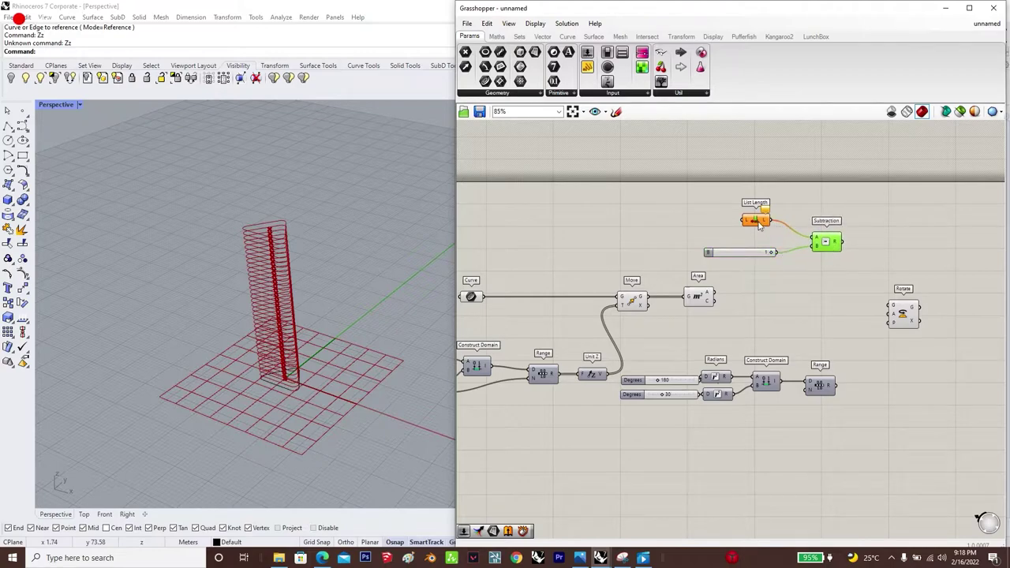
drag(758, 225, 776, 228)
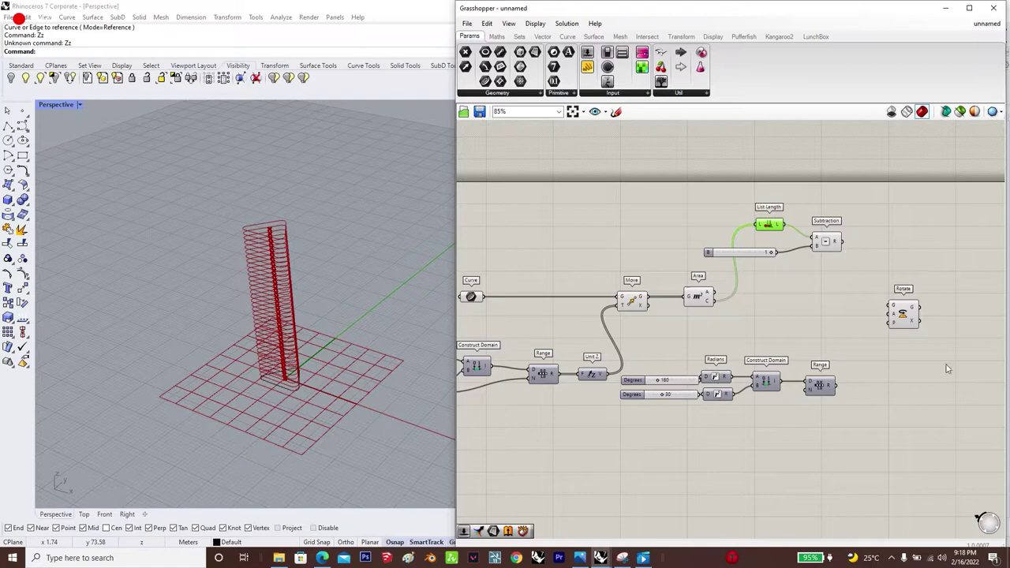
Step: Reposition Rotate and wire Move's geometry output into its geometry input
drag(910, 318, 910, 318)
drag(911, 318, 916, 318)
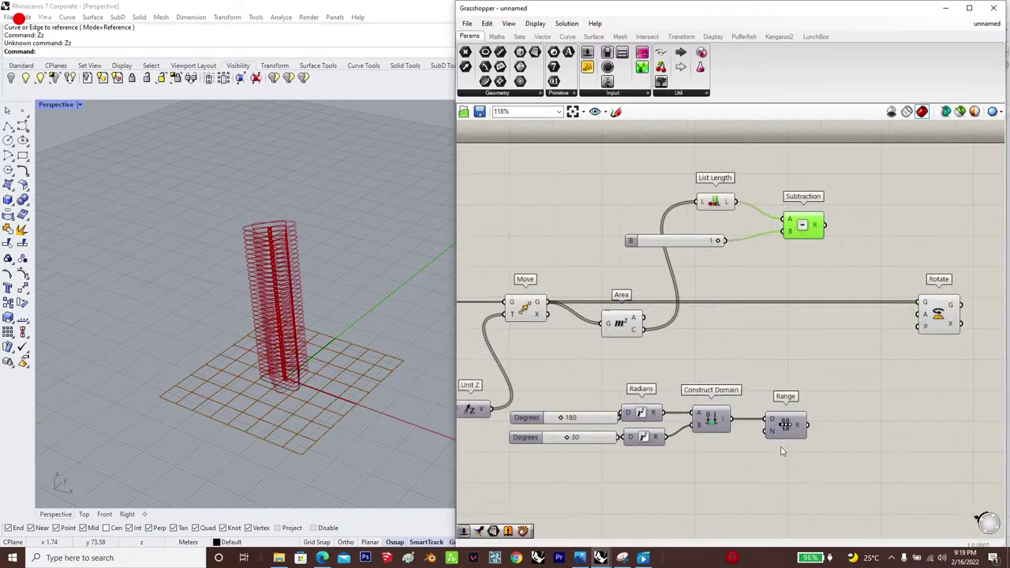
Step: Wire Subtraction's result into Range's N input, feed Range's output into Rotate's angle input, and tidy Range and the slider
drag(793, 428, 824, 428)
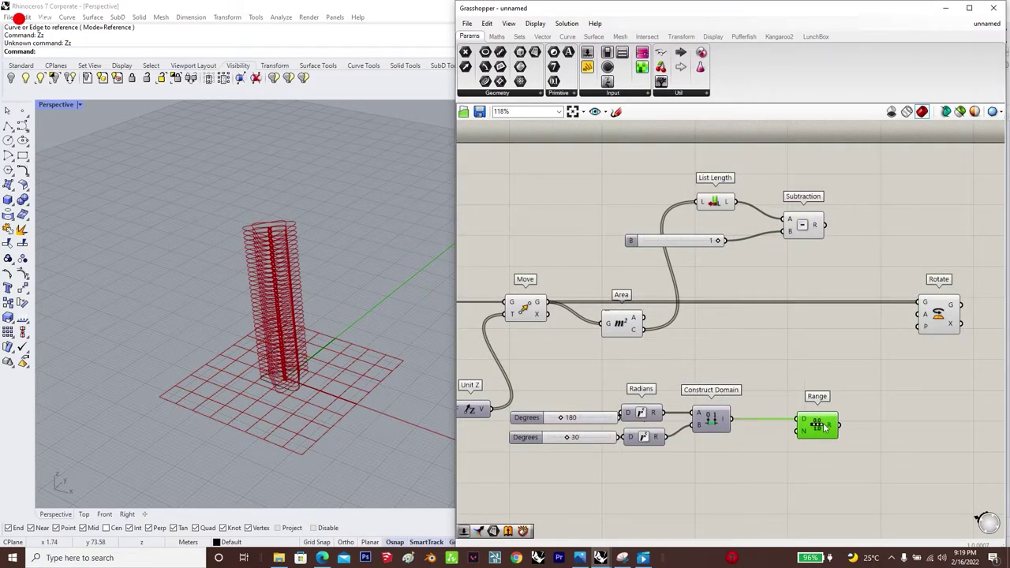
drag(825, 226, 799, 432)
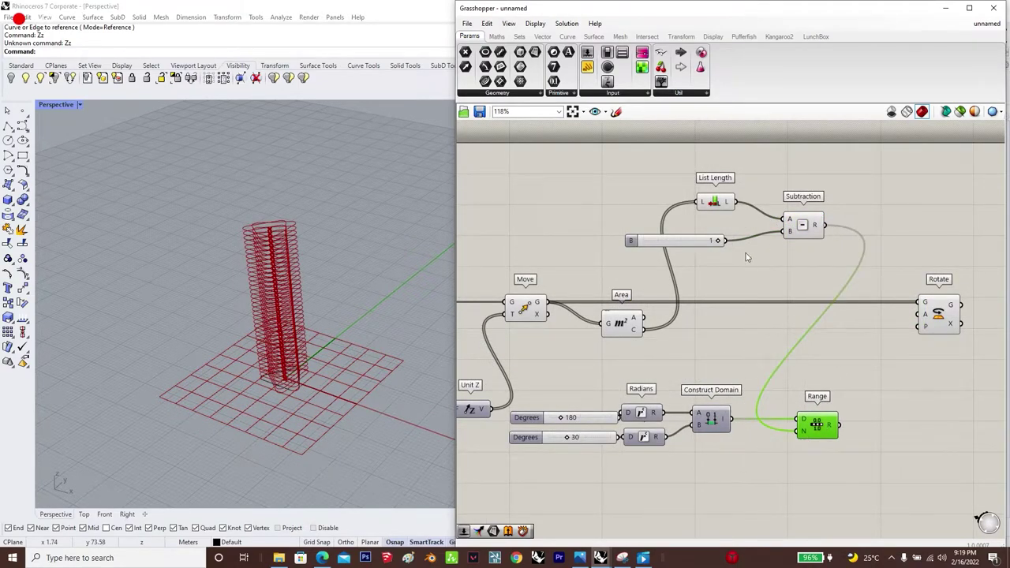
drag(683, 241, 695, 222)
click(830, 333)
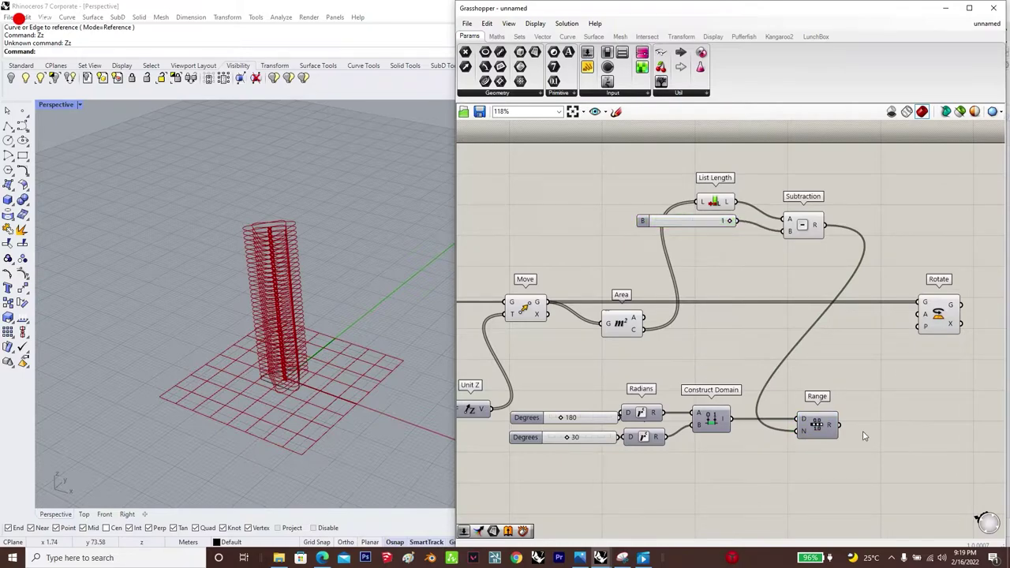
drag(889, 339, 985, 312)
Step: Turn off the preview of all components before Rotate so only the twisted floor outlines are displayed
scroll(887, 367, down, 8)
drag(888, 442, 713, 310)
middle_click(731, 330)
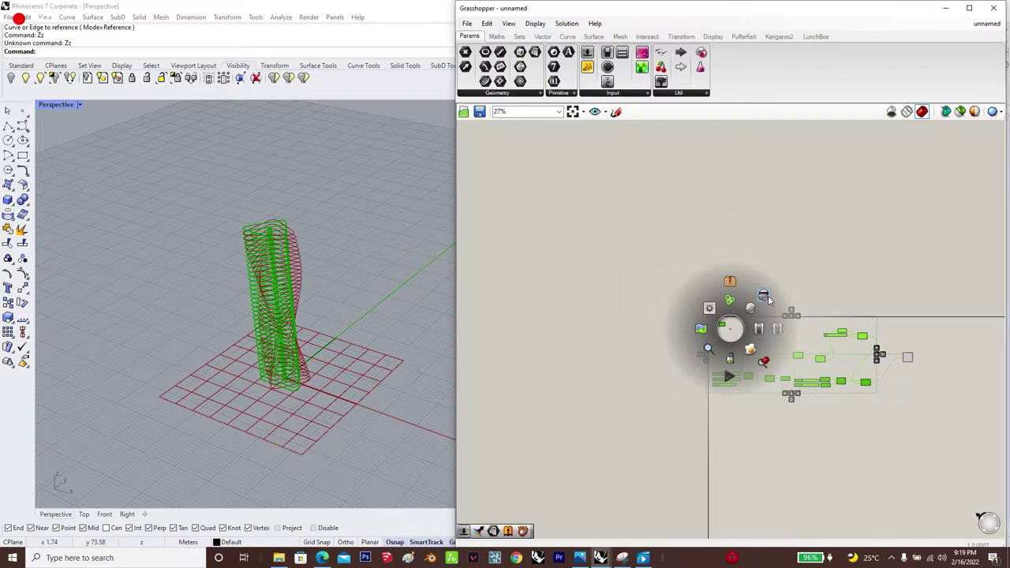
click(767, 296)
scroll(284, 356, up, 5)
right_drag(282, 359, 347, 316)
scroll(790, 366, up, 3)
Step: Add a Scale component some distance after Rotate, level with it
click(902, 329)
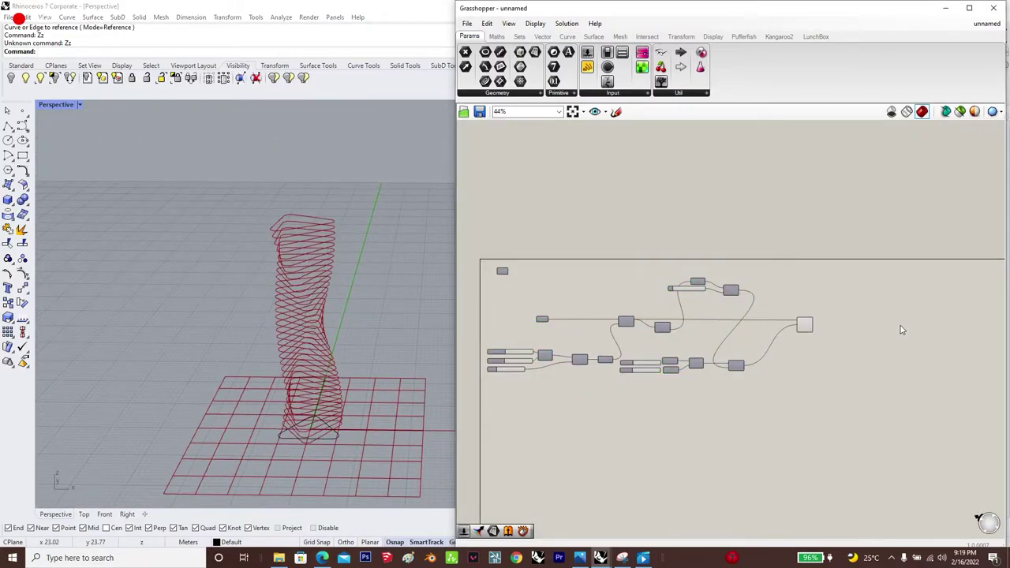
double_click(902, 328)
text(scale)
key(Return)
scroll(869, 343, up, 3)
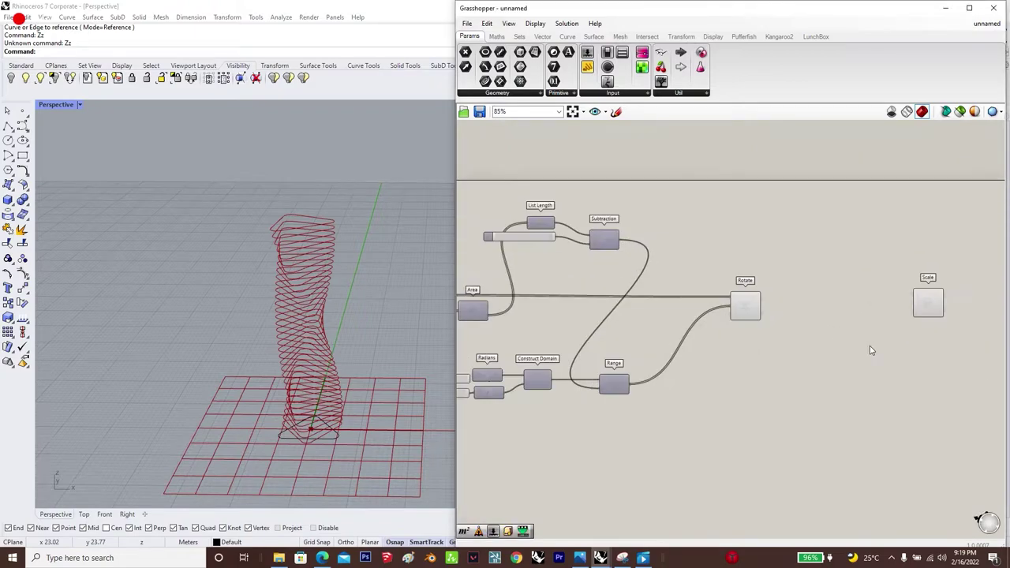
click(925, 310)
drag(922, 311, 906, 315)
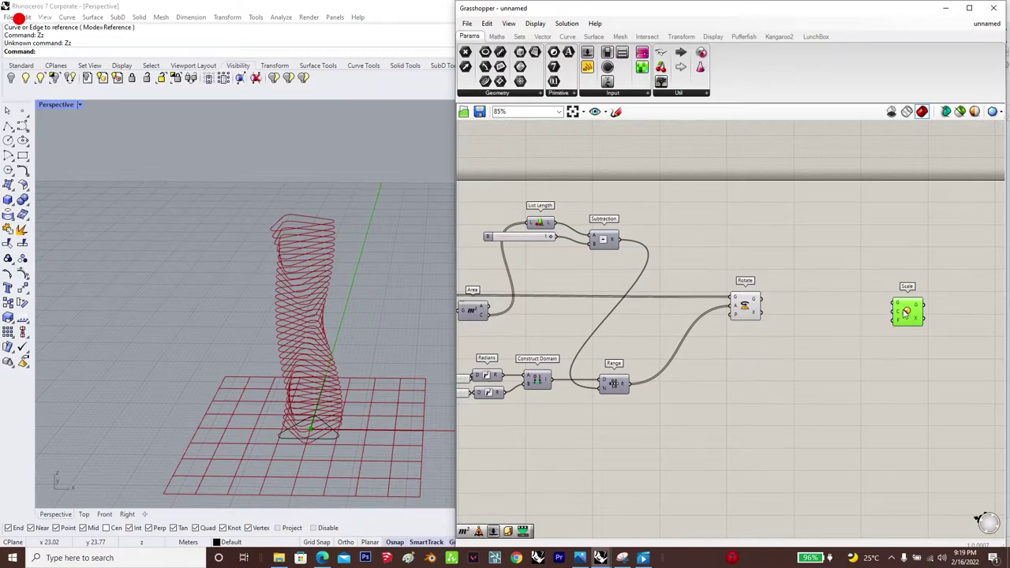
Step: Add a Remap Numbers component just below Scale and shift Scale to make room
double_click(912, 359)
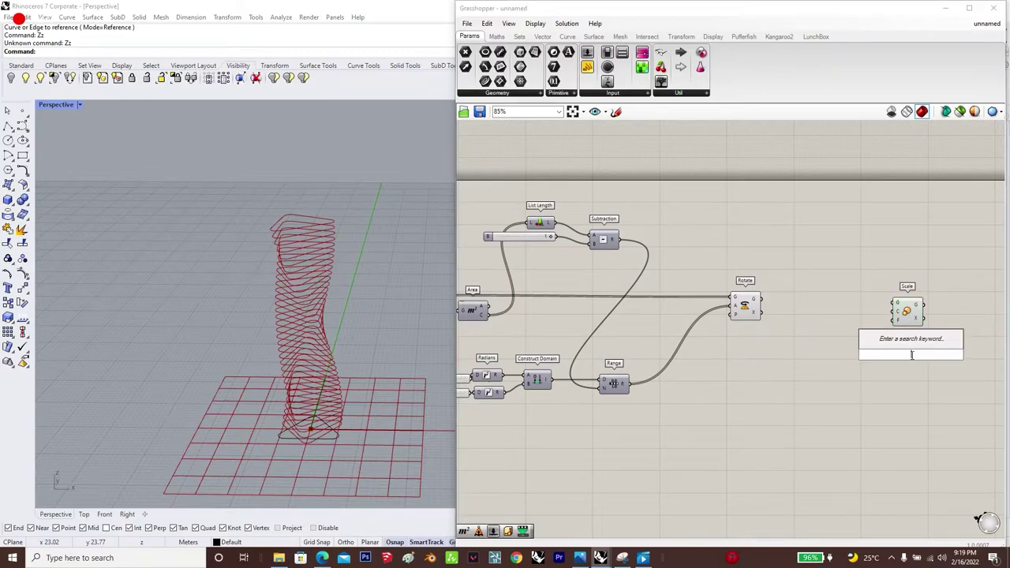
text(rempo)
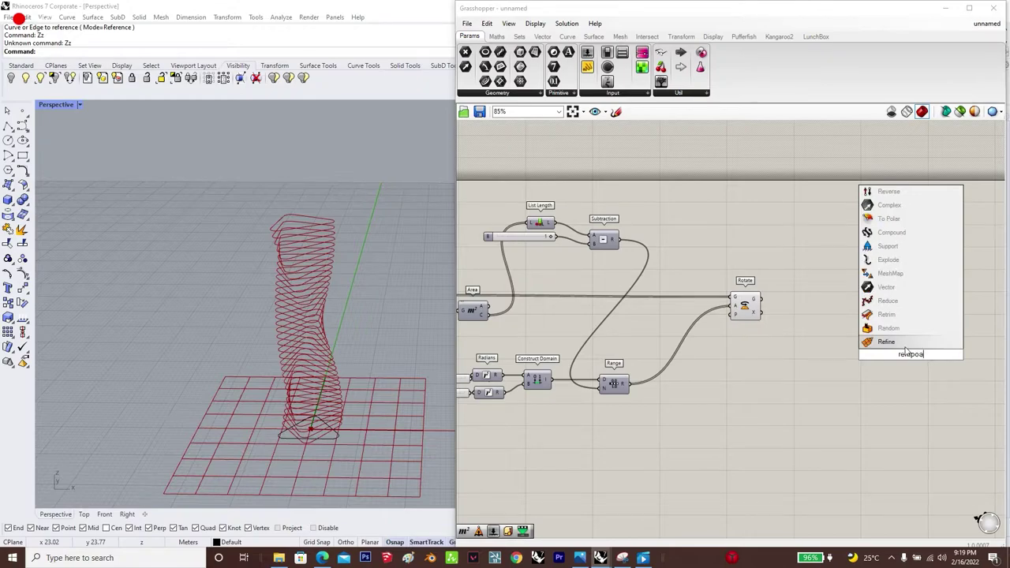
key(BackSpace)
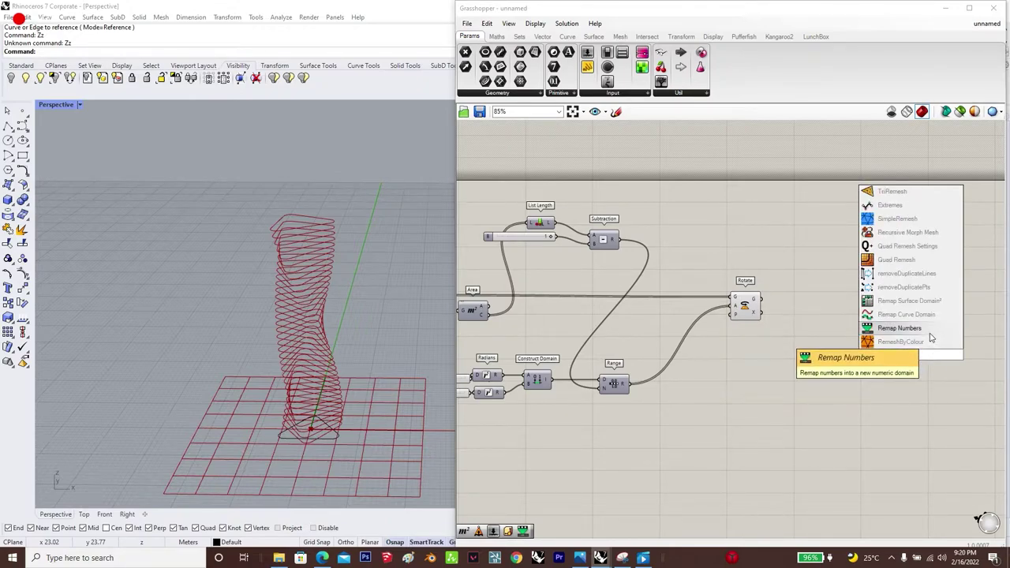
click(931, 333)
drag(910, 321, 943, 313)
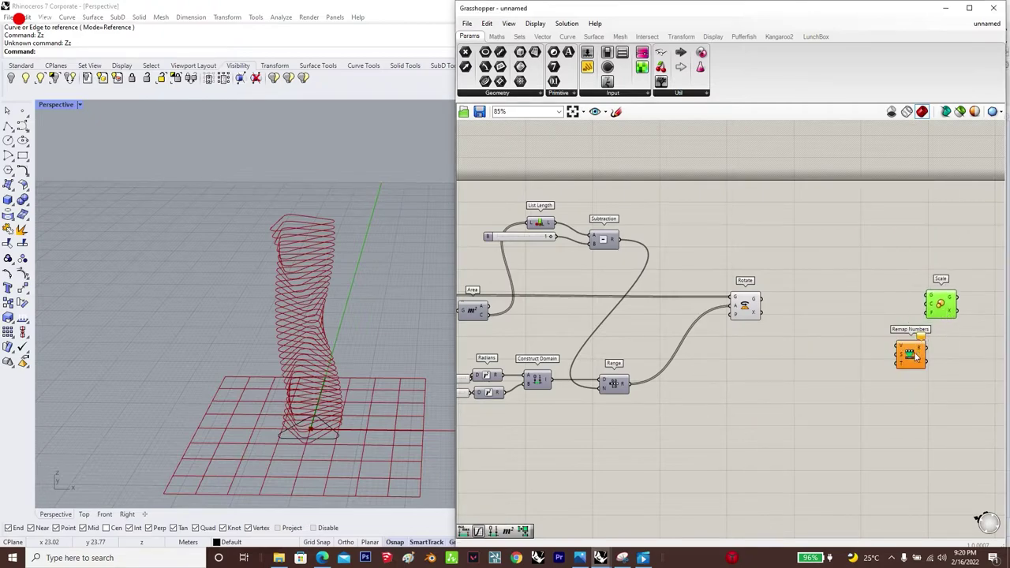
drag(912, 354, 907, 355)
Step: Add a Bounds component between Rotate and Remap Numbers
double_click(821, 354)
double_click(829, 356)
text(bou)
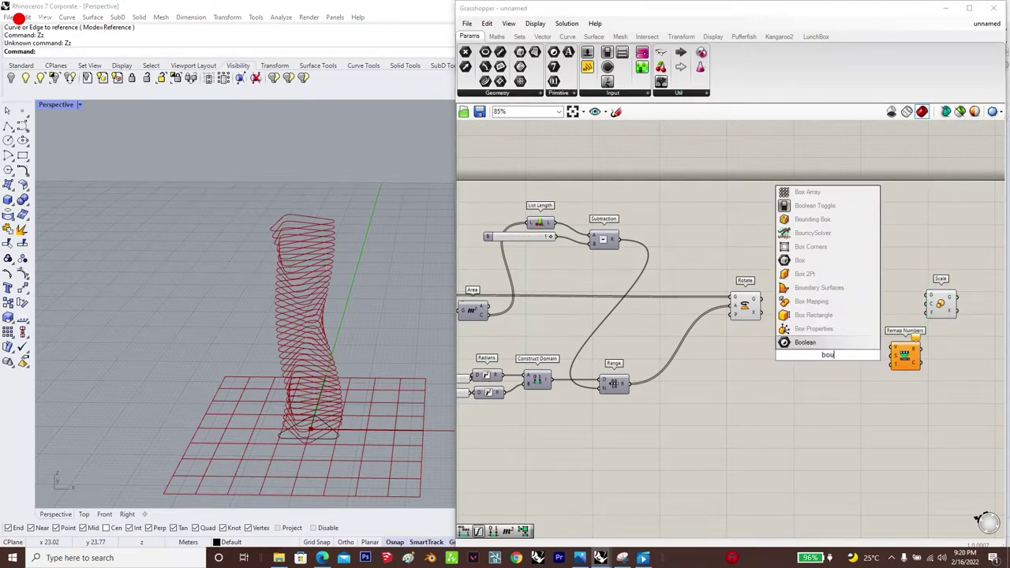
text(nds)
key(Return)
Step: Add an Area component fed by Rotate's geometry, wire its C output into Remap Numbers' V and Bounds, and Bounds into S
click(755, 307)
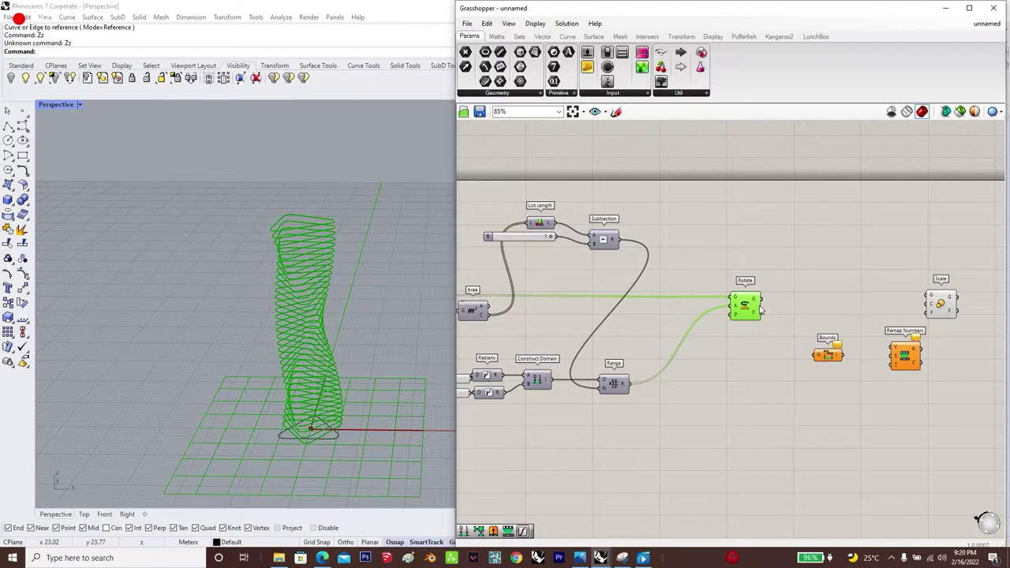
double_click(783, 303)
text(area)
click(780, 292)
drag(783, 303, 809, 307)
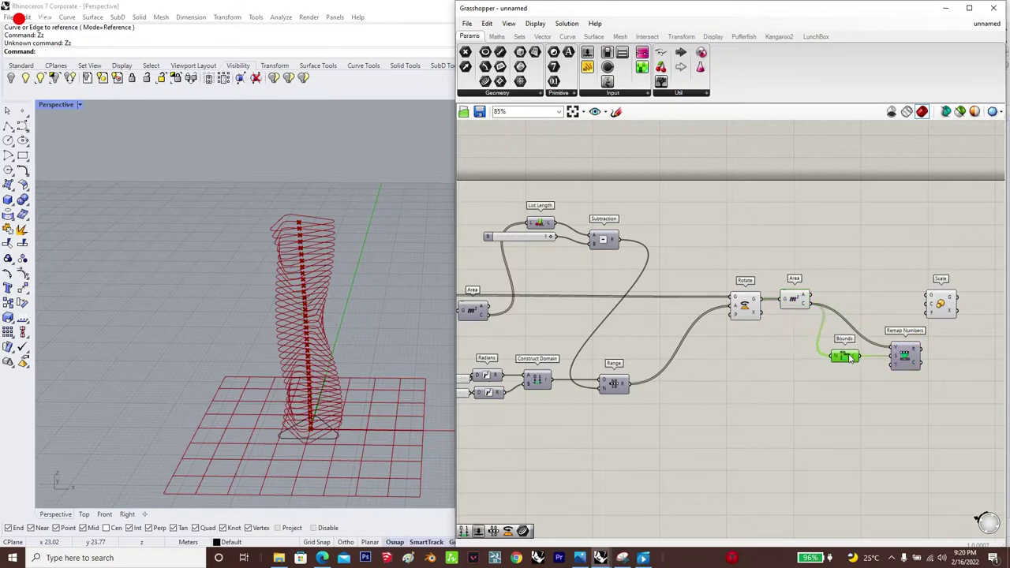
Step: Add a Construct Domain component below Bounds and wire it into Remap Numbers' T input
double_click(855, 381)
text(cp)
key(BackSpace)
text(o)
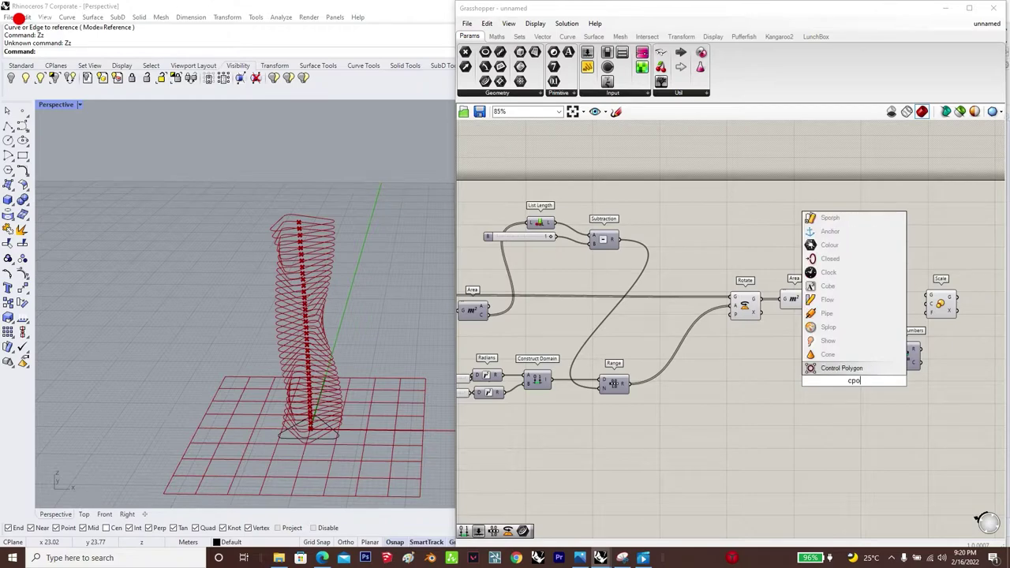
text(nstruct domain)
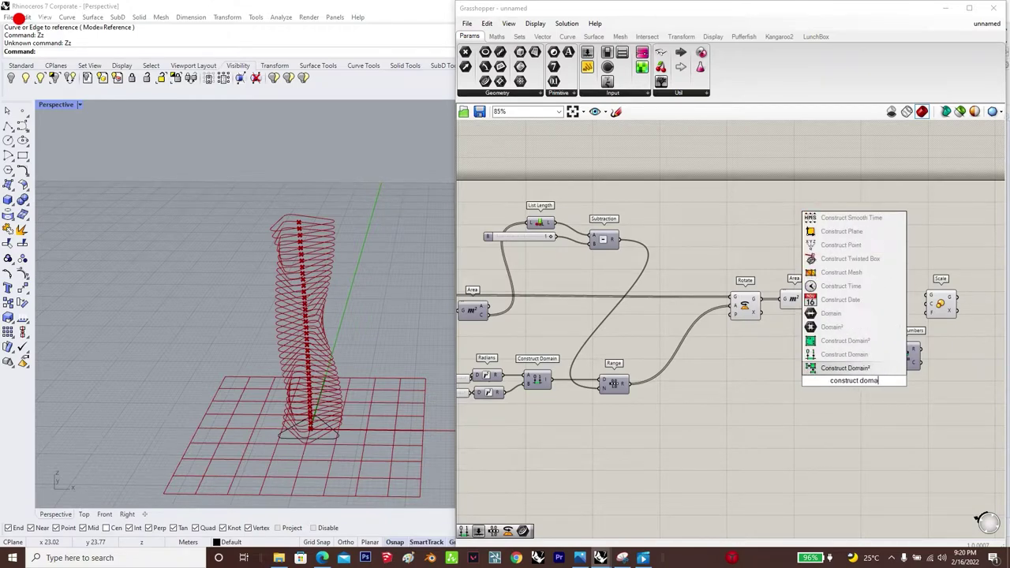
click(866, 355)
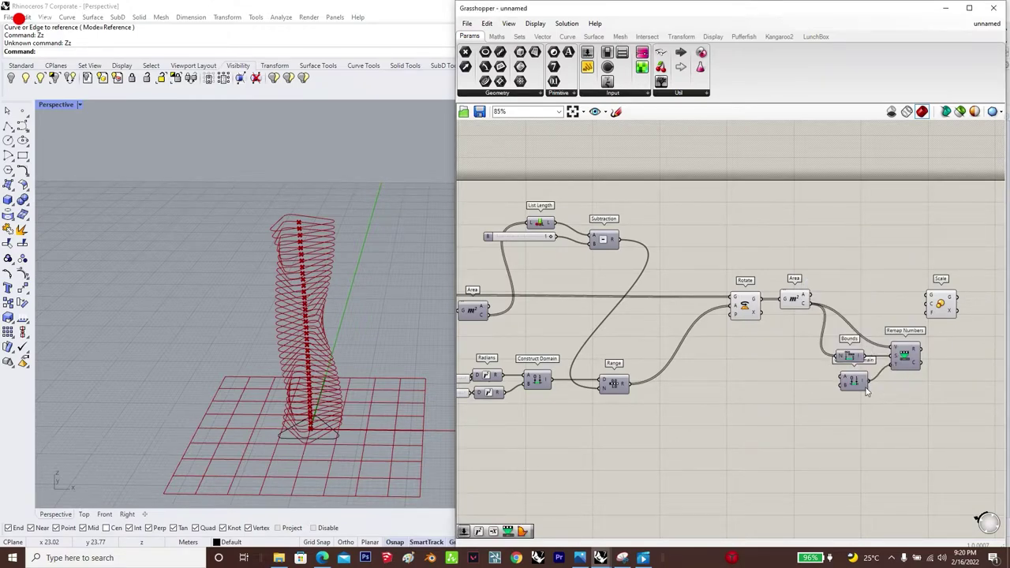
mouse_move(867, 392)
mouse_down()
mouse_move(853, 395)
mouse_move(869, 405)
mouse_up()
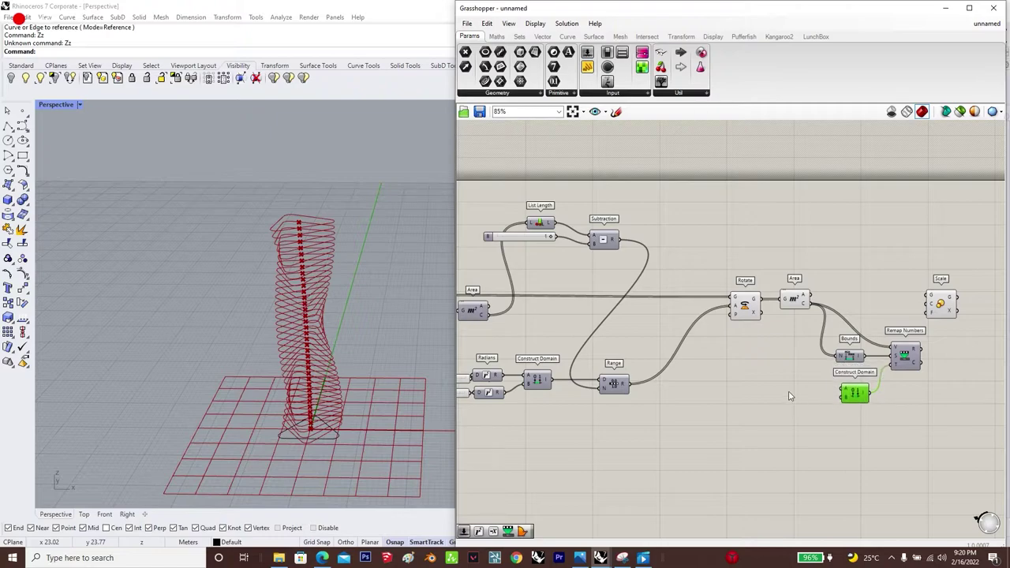
Step: Add a number slider set to 1.5 beside the new Construct Domain component
double_click(784, 382)
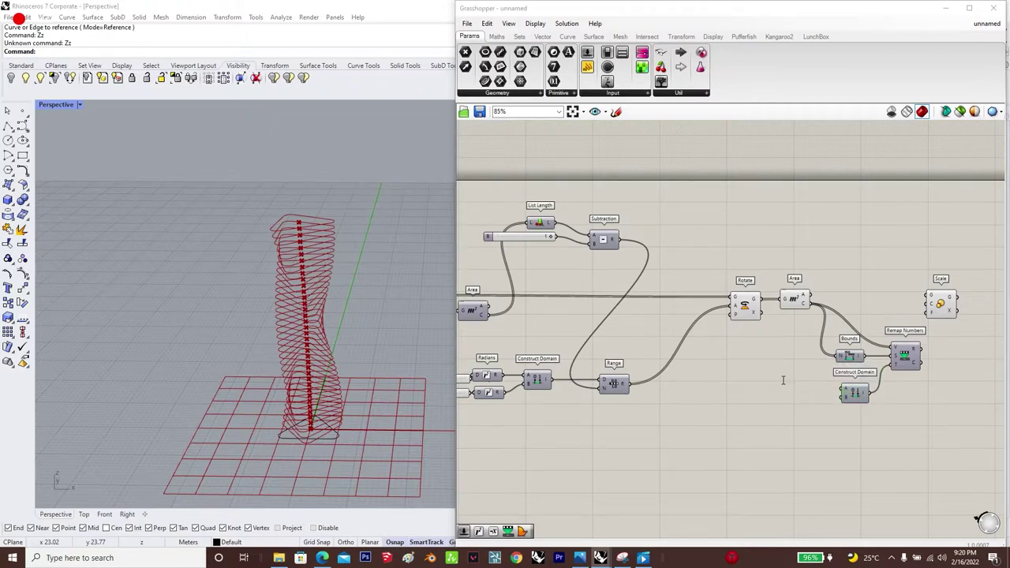
text(1.5)
key(Return)
drag(807, 386, 807, 395)
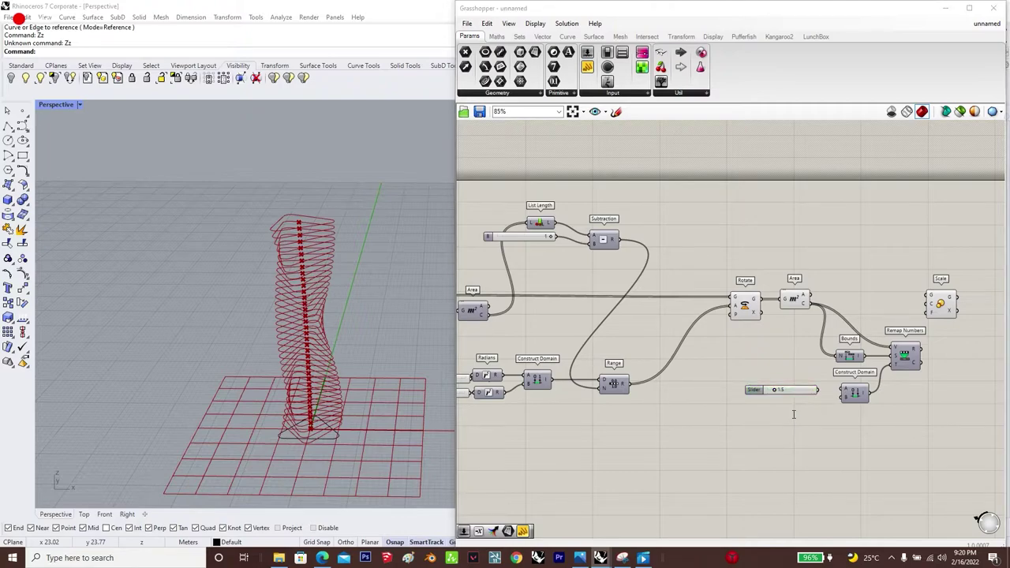
Step: Add a 0.6 slider, then wire the 1.5 slider into Construct Domain's A input and the 0.6 slider into B
double_click(794, 414)
text(0.8)
key(Return)
drag(787, 419, 780, 410)
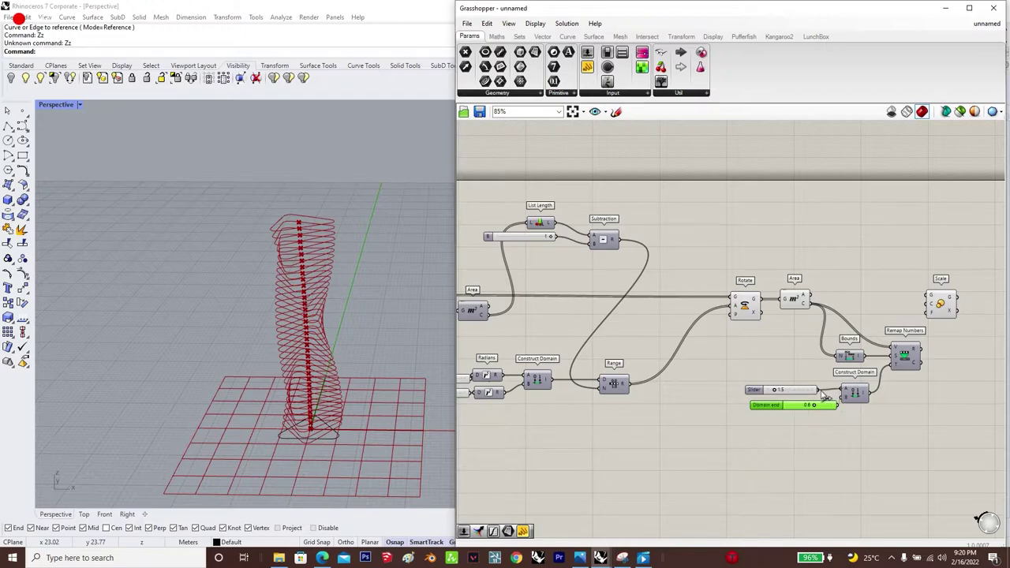
drag(772, 409, 763, 407)
drag(767, 391, 759, 391)
scroll(758, 392, down, 3)
scroll(910, 344, up, 3)
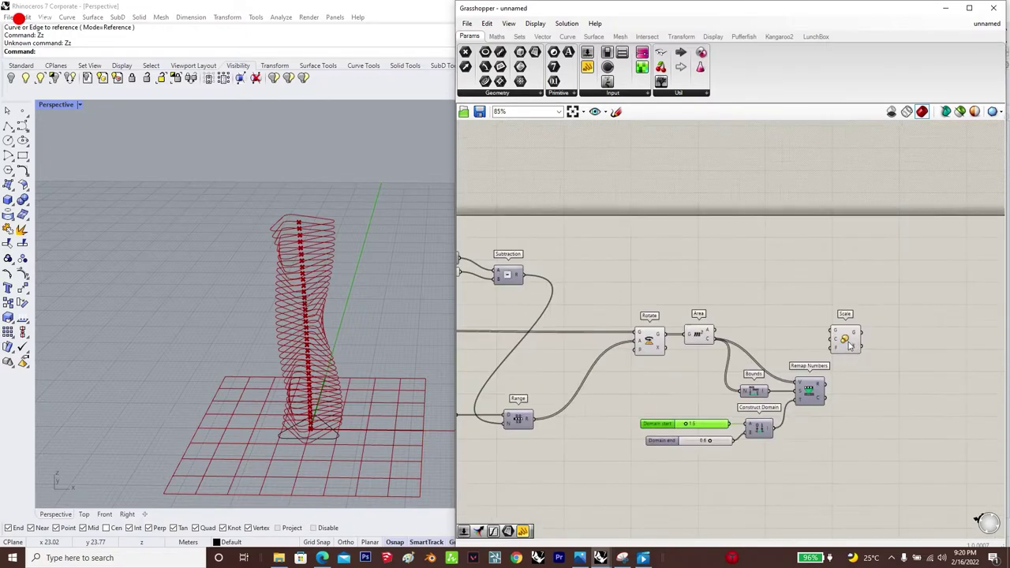
Step: Move Scale farther out and add a Graph Mapper between Remap Numbers and Scale
drag(849, 343, 877, 341)
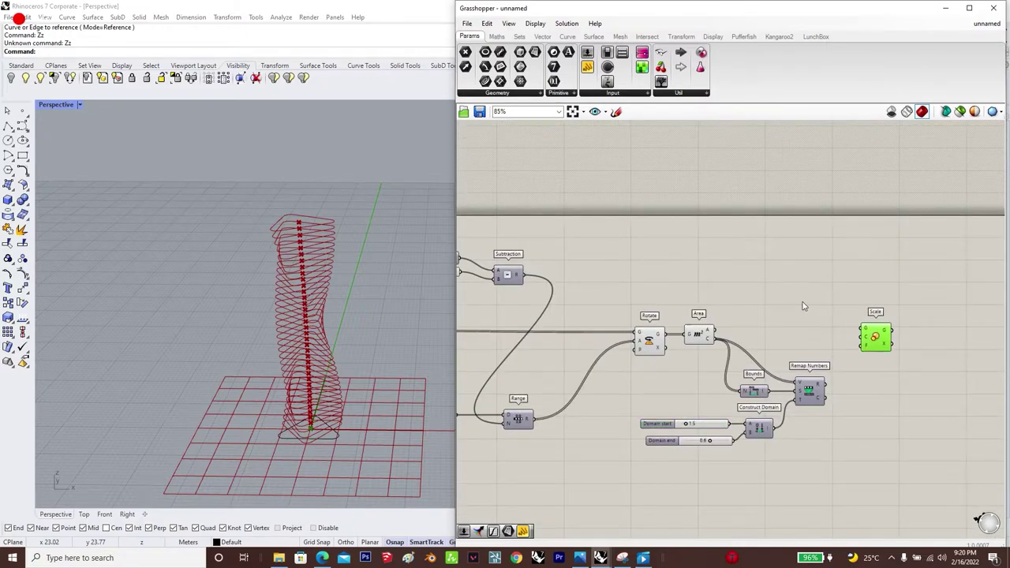
drag(885, 345, 931, 346)
double_click(892, 388)
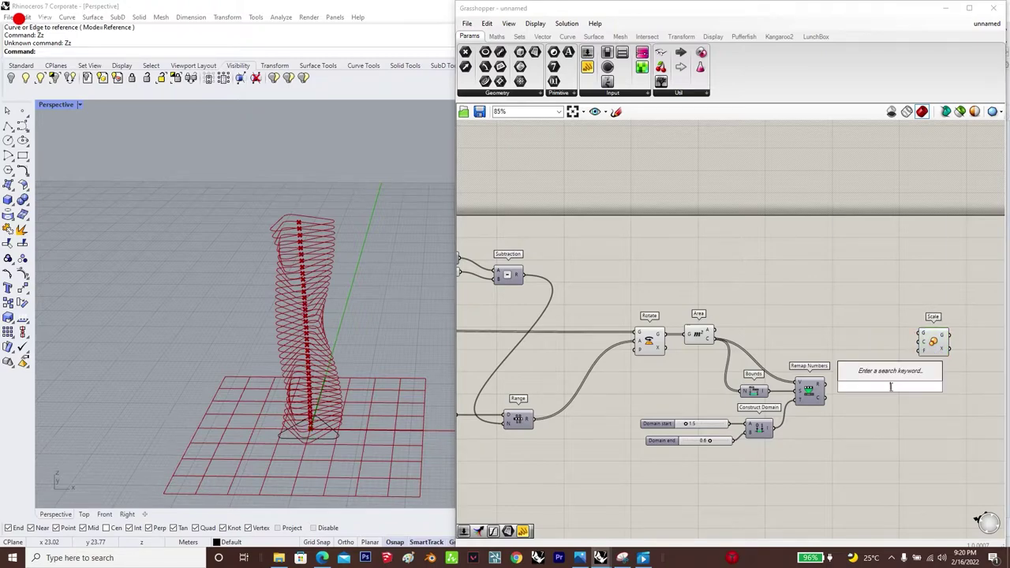
text(gra)
click(899, 341)
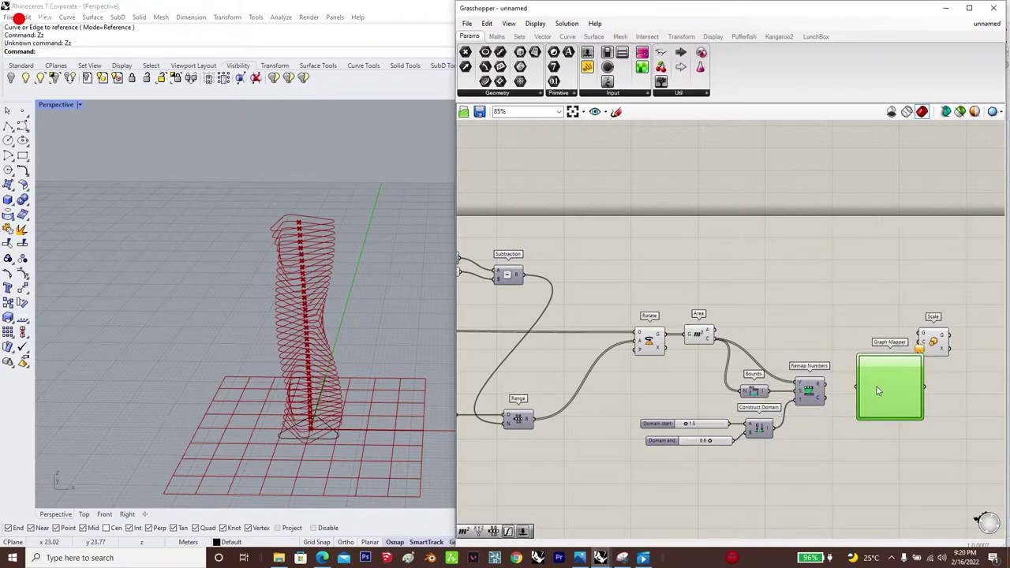
Step: Set the Graph Mapper's graph type to Parabola and feed it with Remap Numbers' R output
right_click(878, 391)
mouse_move(918, 519)
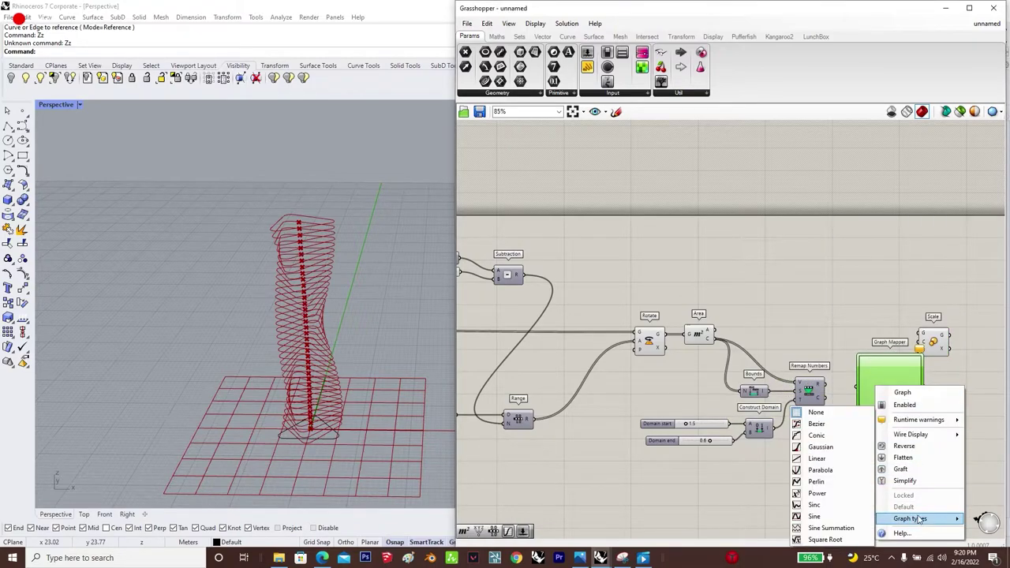
click(821, 470)
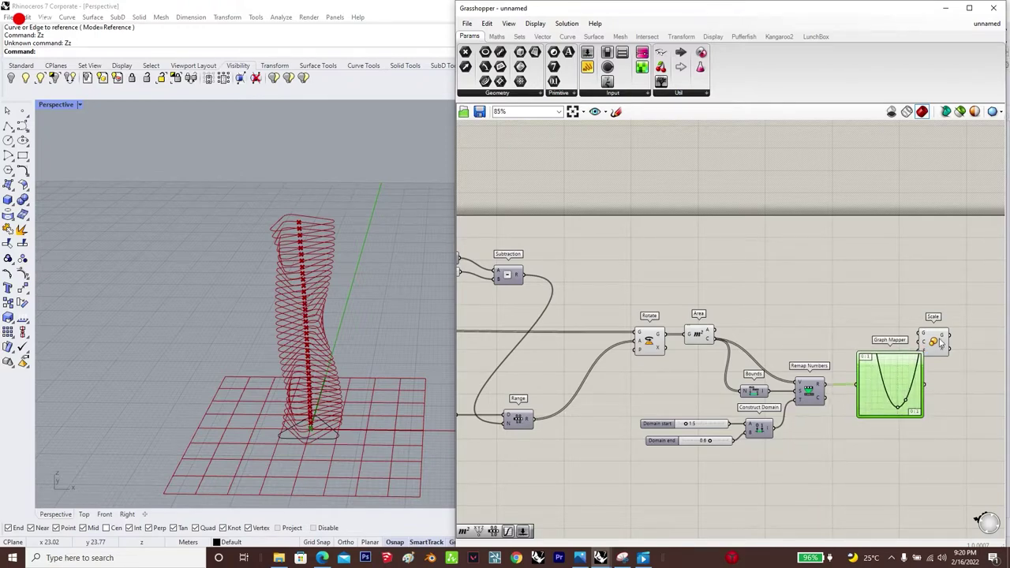
Step: Wire Rotate's geometry, Area's C output and the Graph Mapper into Scale's G, C and F inputs
drag(930, 341, 953, 339)
drag(698, 337, 925, 385)
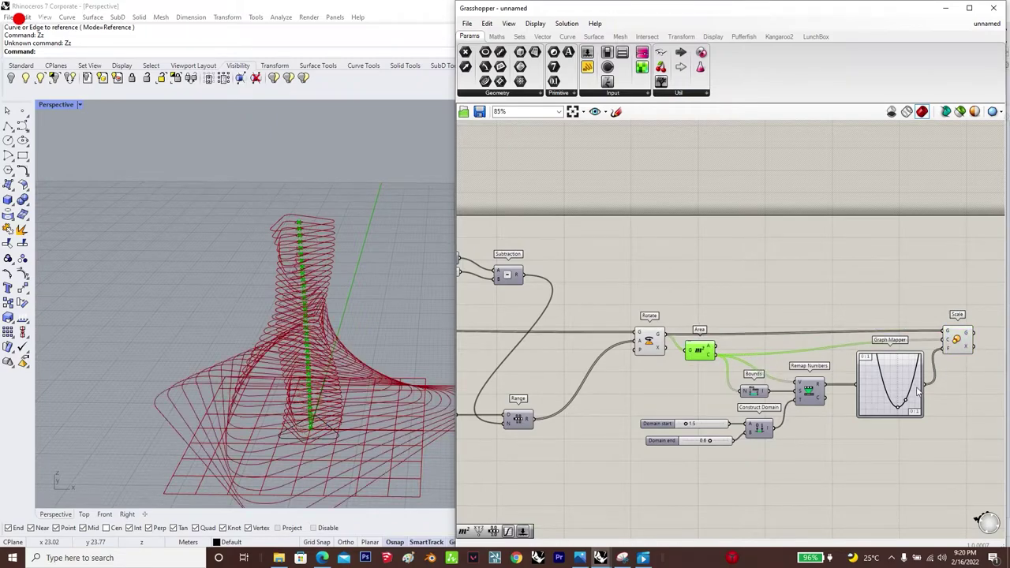
Step: Turn off the preview of the components before Scale and inspect the scaled outlines in the viewport
scroll(876, 369, down, 2)
drag(902, 497, 509, 259)
middle_click(614, 291)
click(653, 260)
right_drag(239, 337, 284, 308)
scroll(286, 316, down, 5)
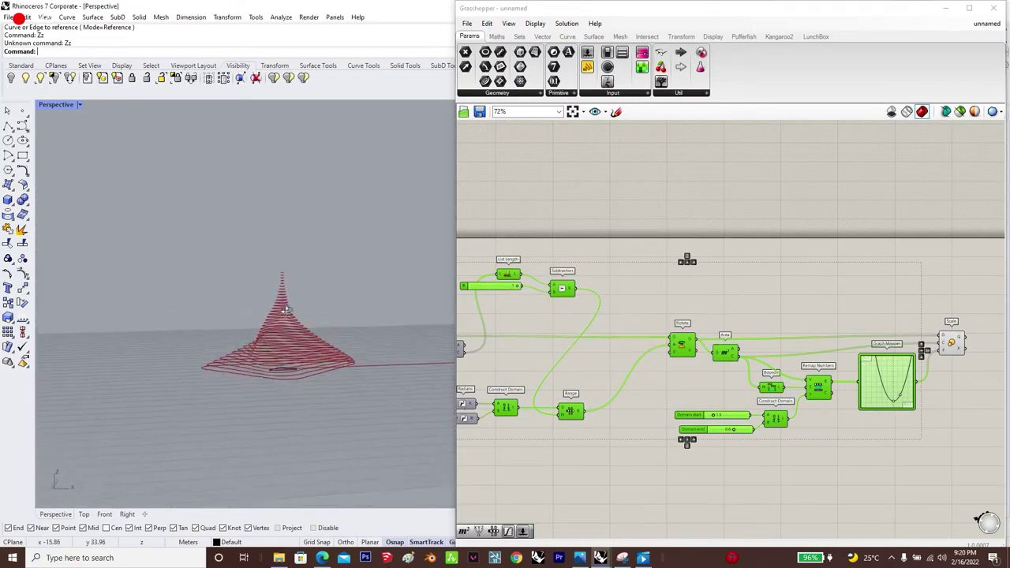
scroll(291, 336, up, 6)
scroll(286, 339, up, 2)
Step: Swap Construct Domain's inputs so the 0.6 slider feeds A and the 1.5 slider feeds B
click(839, 463)
scroll(771, 438, up, 3)
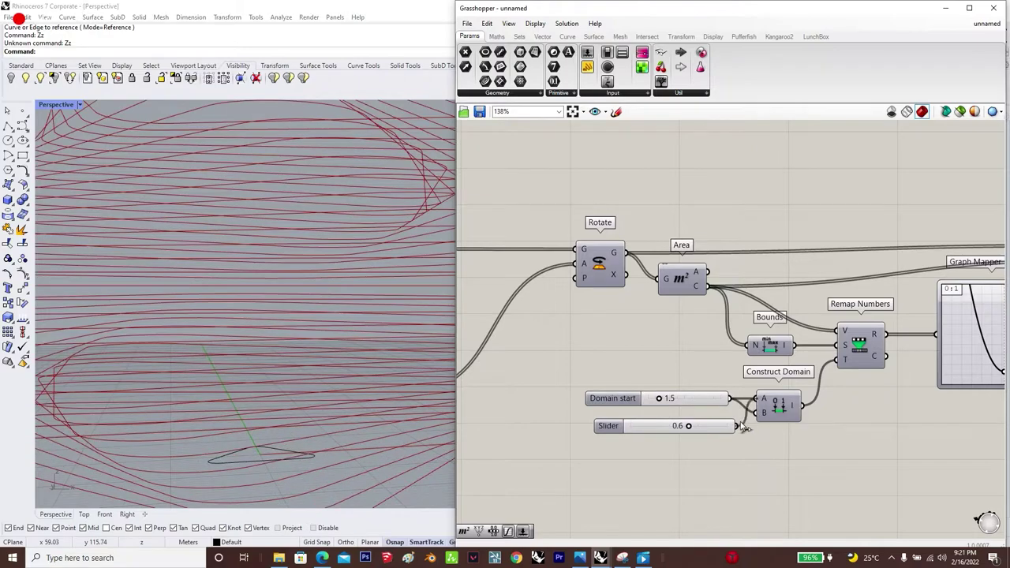
scroll(206, 347, down, 8)
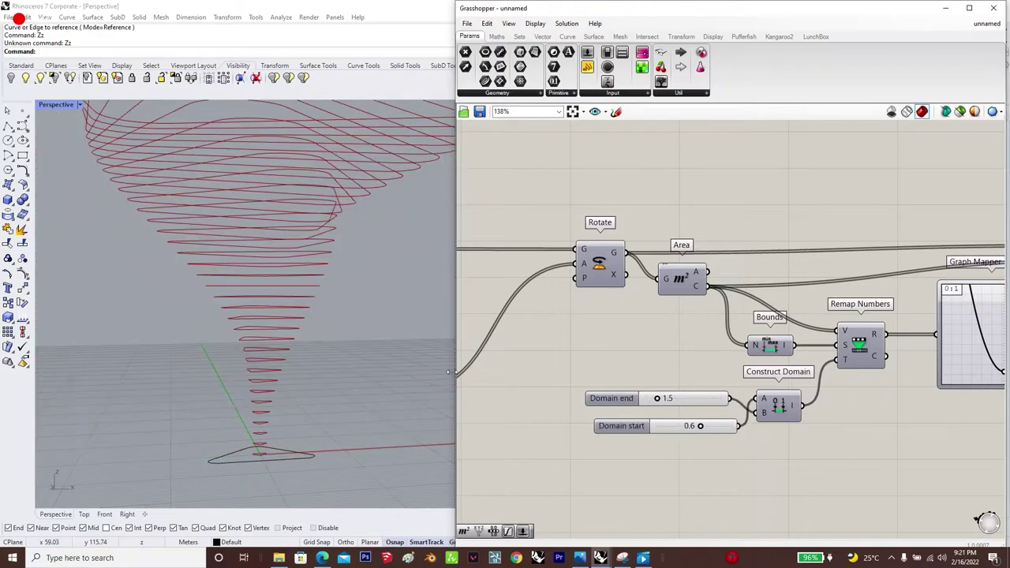
mouse_move(206, 347)
right_down()
mouse_move(277, 348)
mouse_move(205, 355)
right_up()
scroll(253, 325, up, 8)
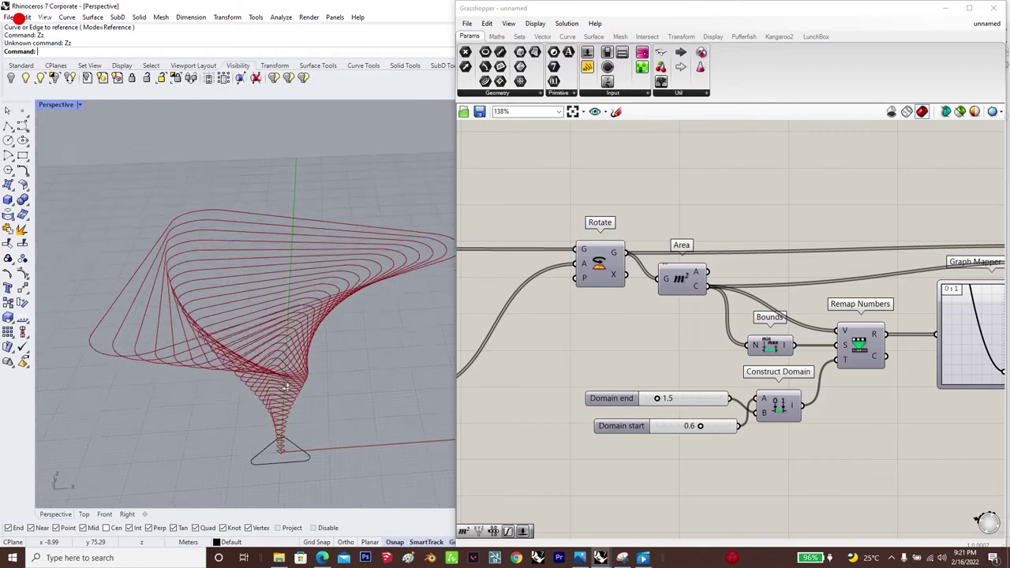
Step: Add a Divide Curve component after Scale and wire Scale's G output into its C input
scroll(853, 355, down, 5)
drag(846, 328, 850, 328)
click(870, 369)
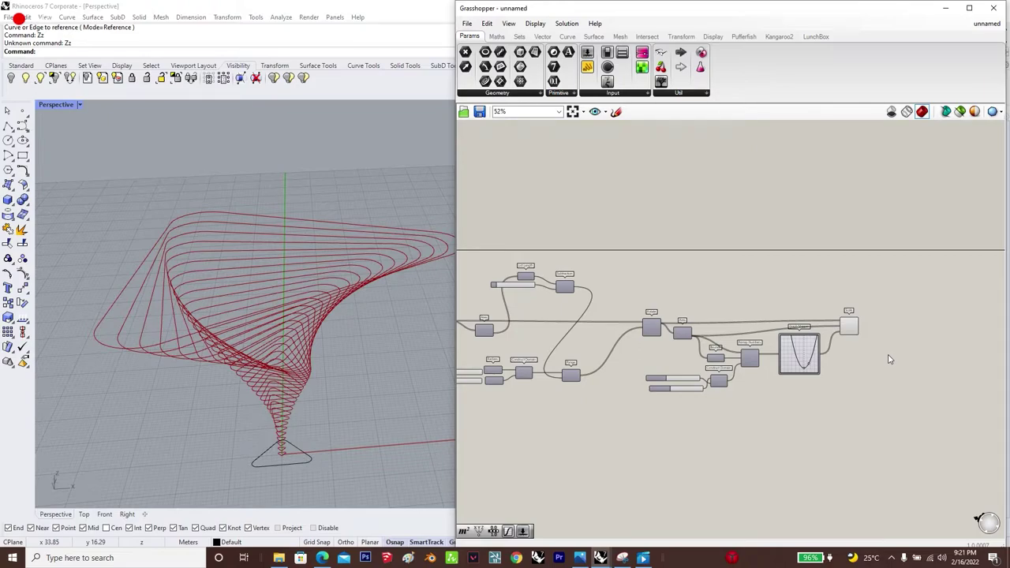
scroll(890, 360, up, 5)
double_click(850, 356)
text(d)
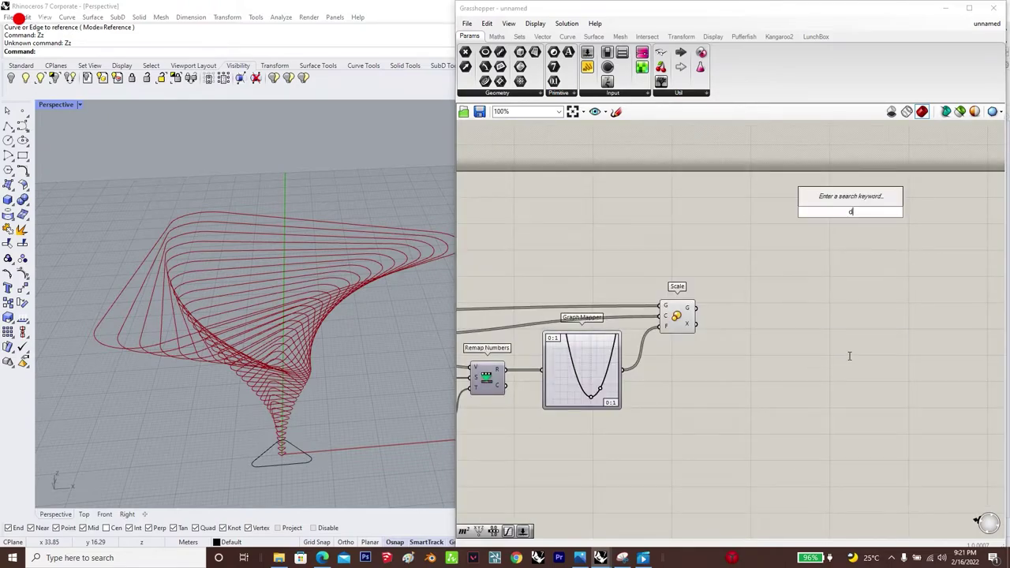
text(ivide cue)
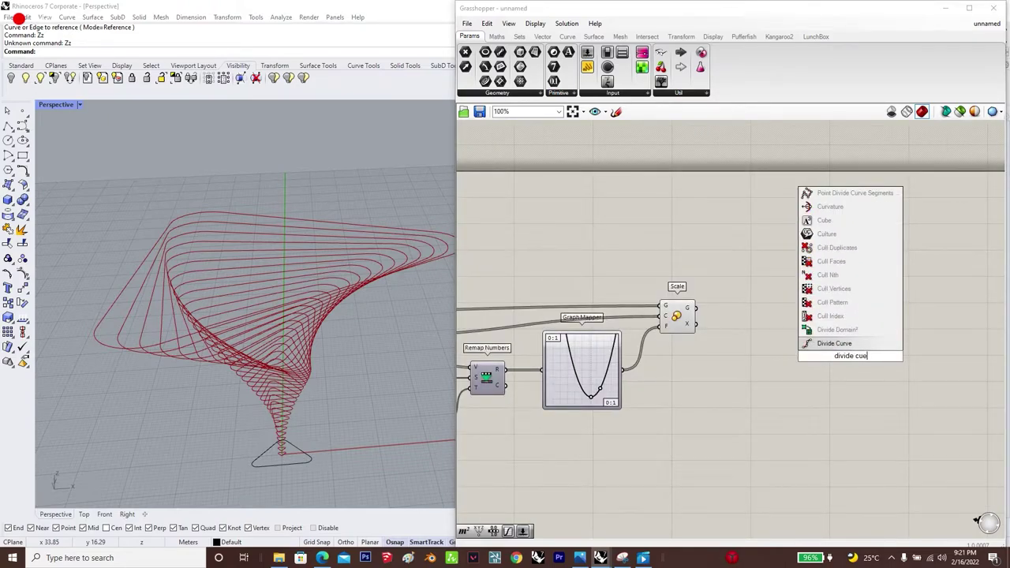
key(Return)
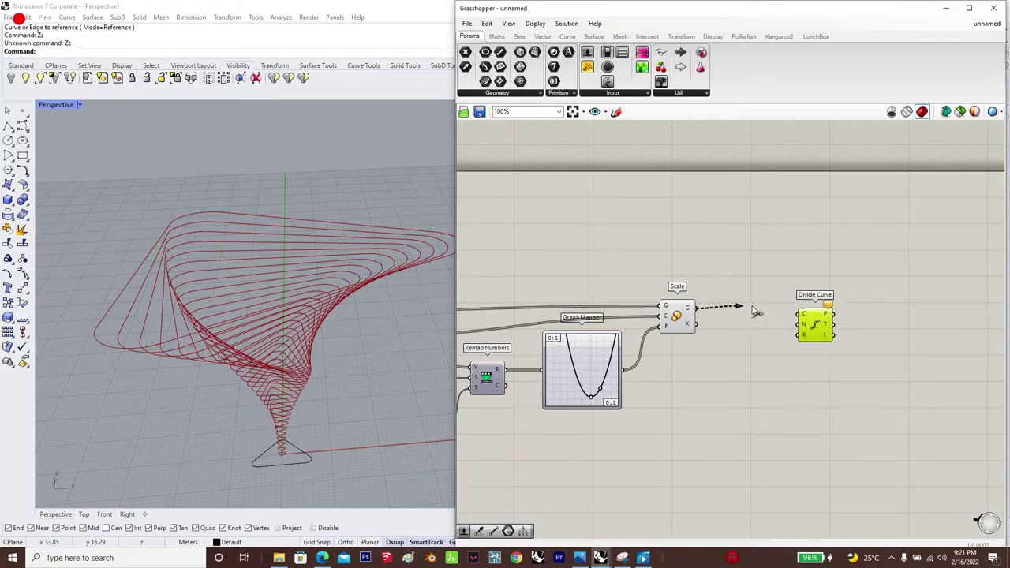
drag(756, 311, 849, 318)
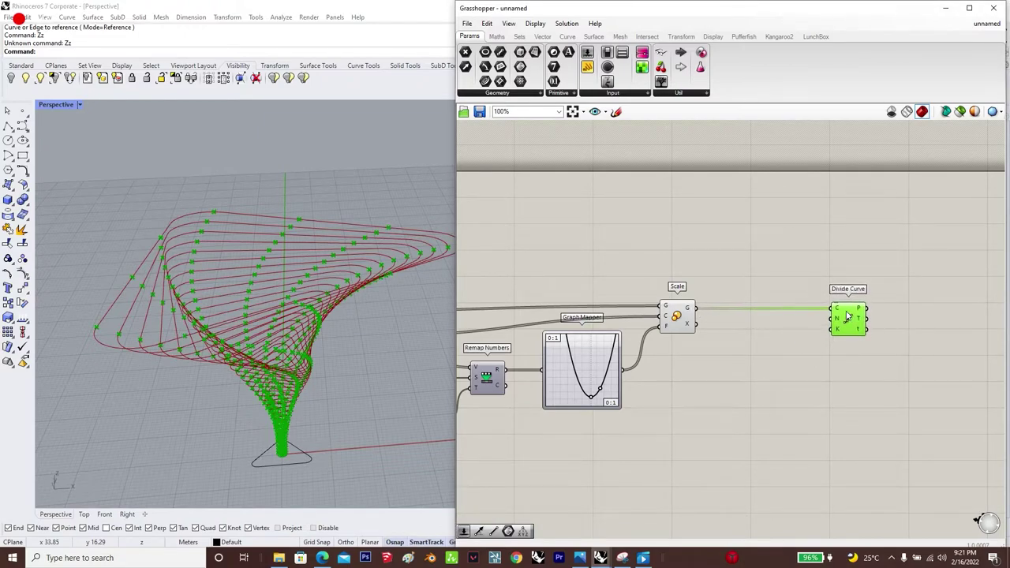
Step: Add a Shift List component after Divide Curve and feed its L input with Divide Curve's P output
double_click(841, 384)
text(shif)
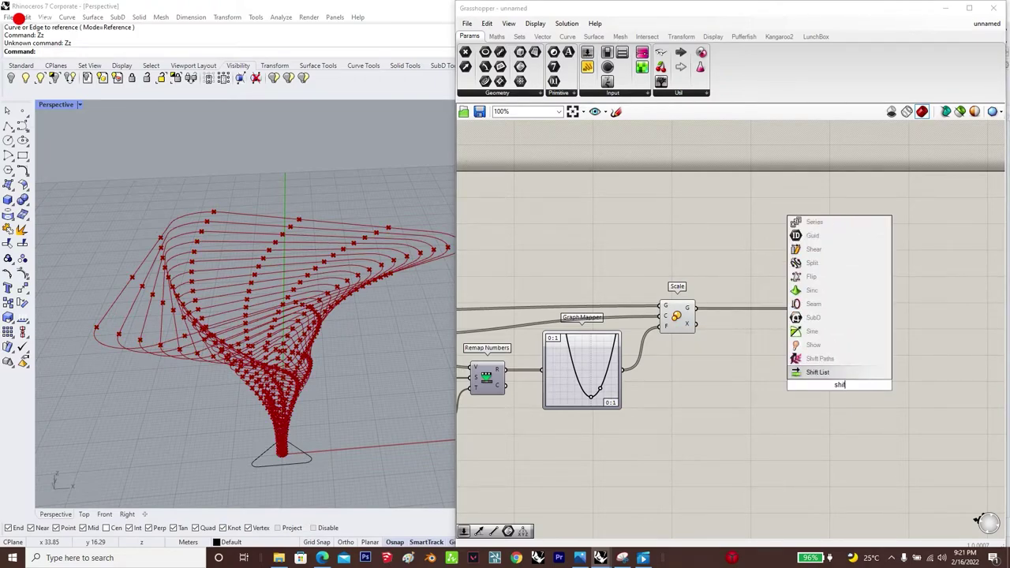
text(tlist)
key(Return)
scroll(815, 377, down, 2)
scroll(858, 386, up, 2)
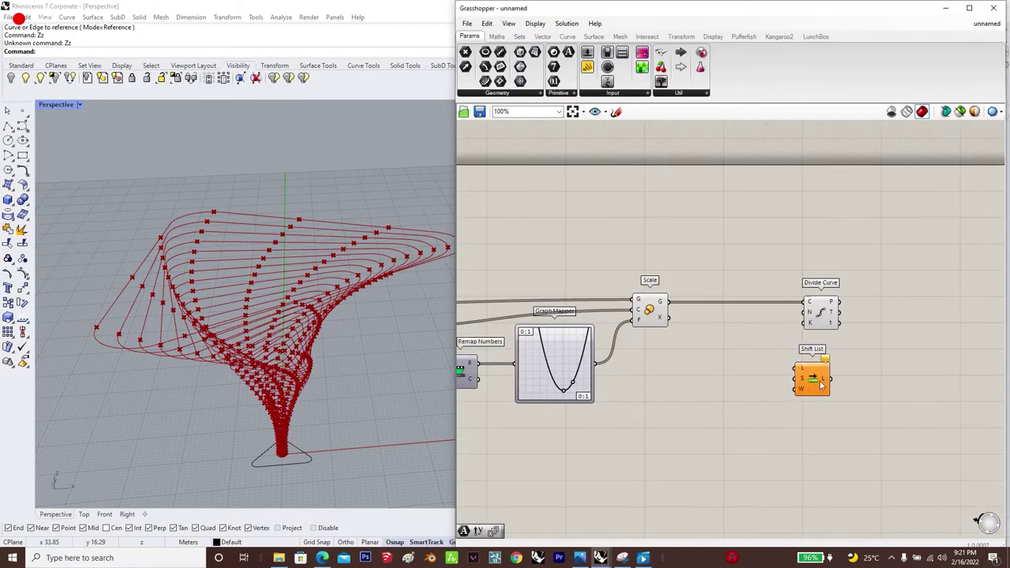
drag(821, 384, 923, 322)
scroll(918, 325, up, 1)
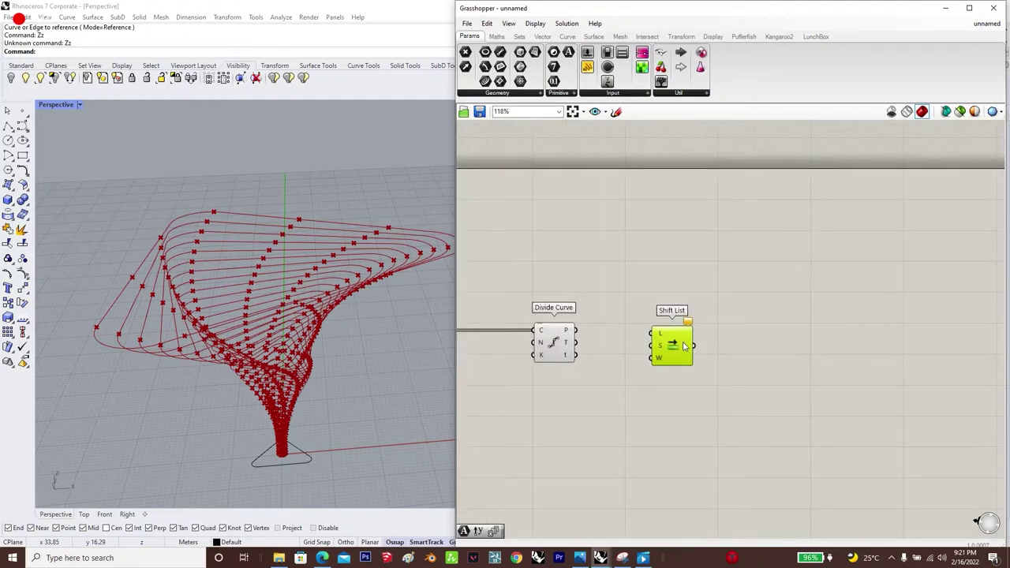
drag(685, 346, 699, 342)
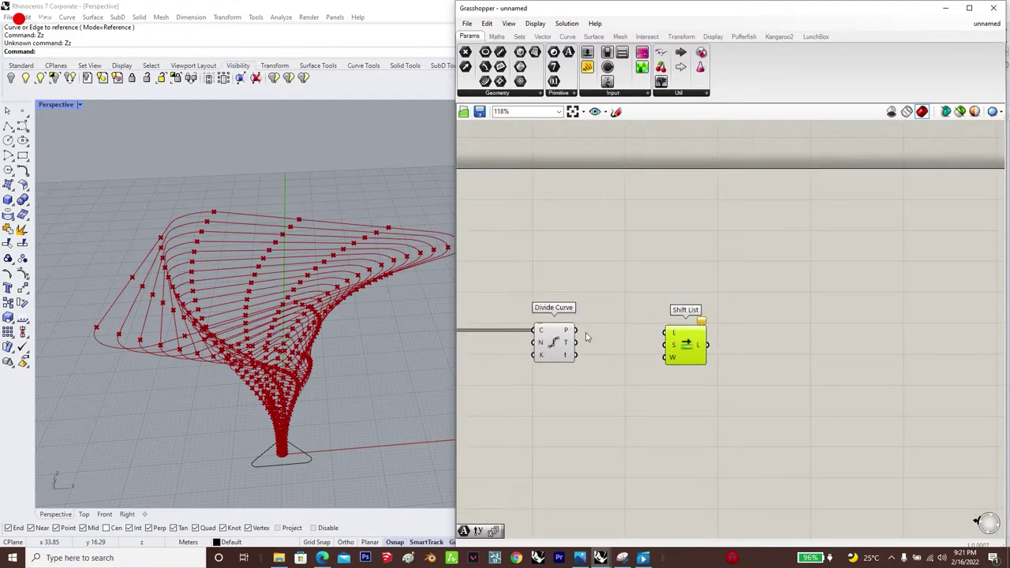
drag(577, 331, 714, 339)
Step: Add a Tree Statistics component below Divide Curve and wire Divide Curve's P output into its T input
double_click(570, 418)
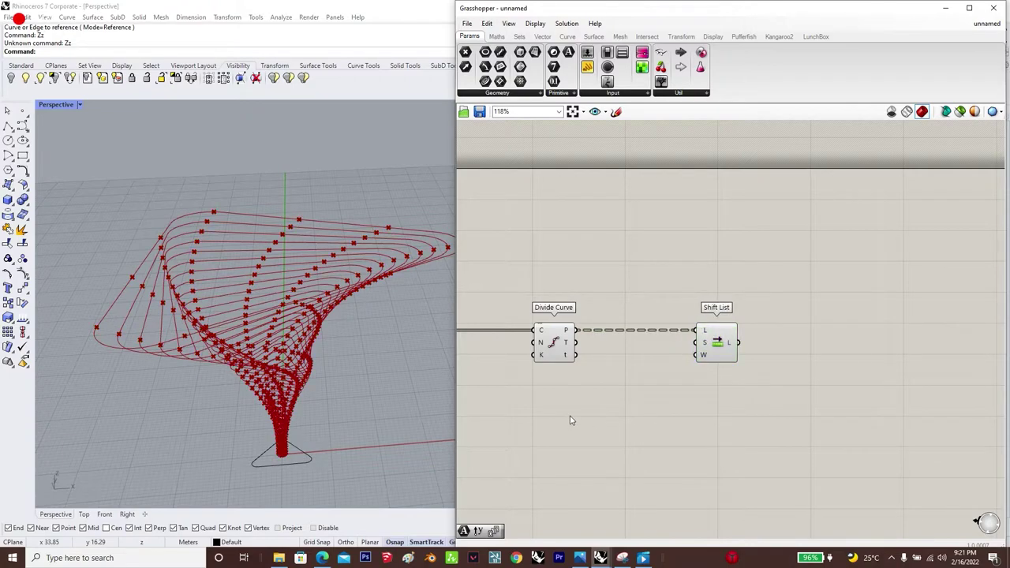
text(tree)
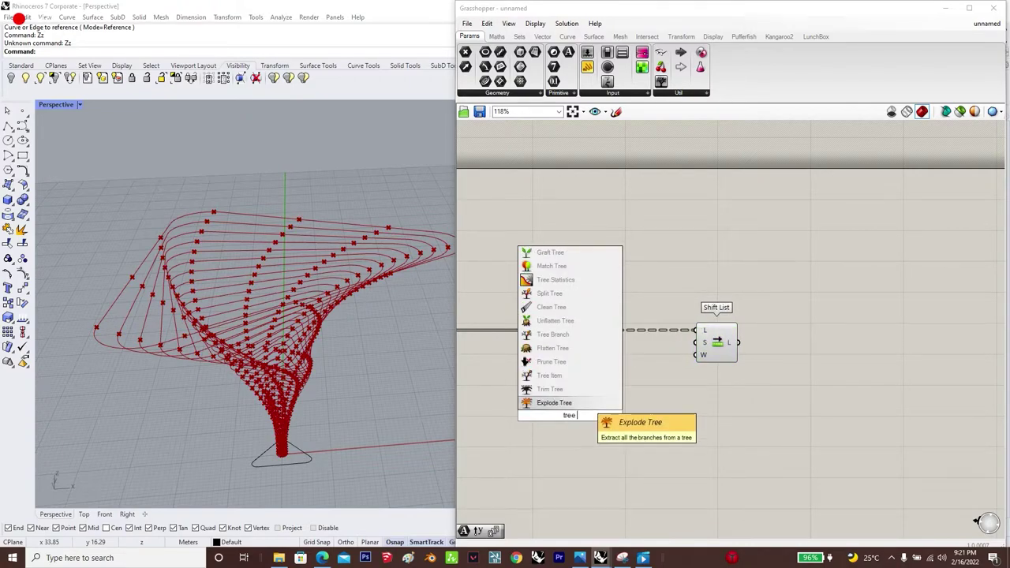
text(sta)
click(582, 403)
drag(576, 342, 551, 429)
Step: Add a Series component and connect Tree Statistics' C output to its C input
double_click(639, 442)
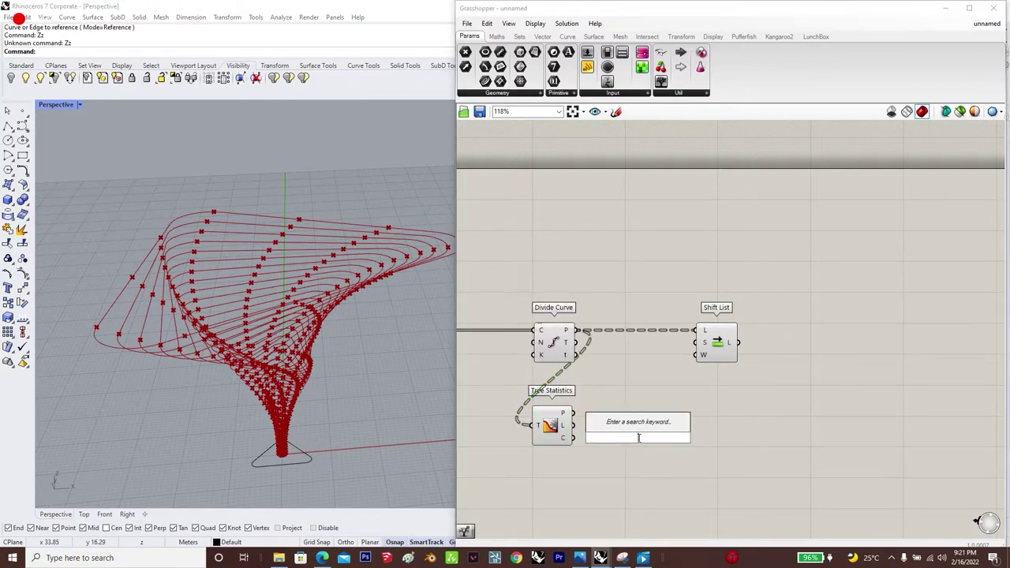
text(series)
key(Return)
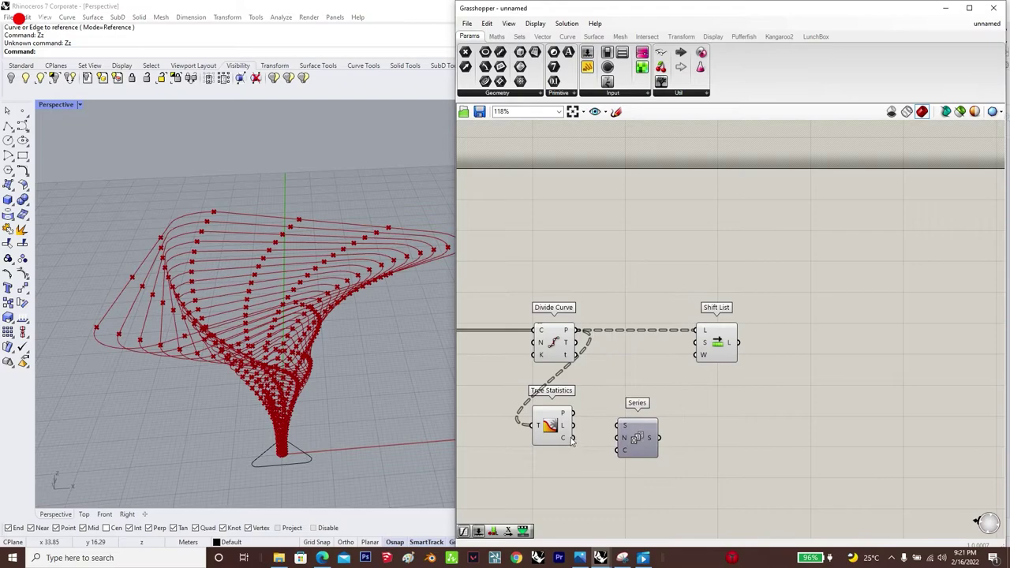
drag(575, 438, 627, 443)
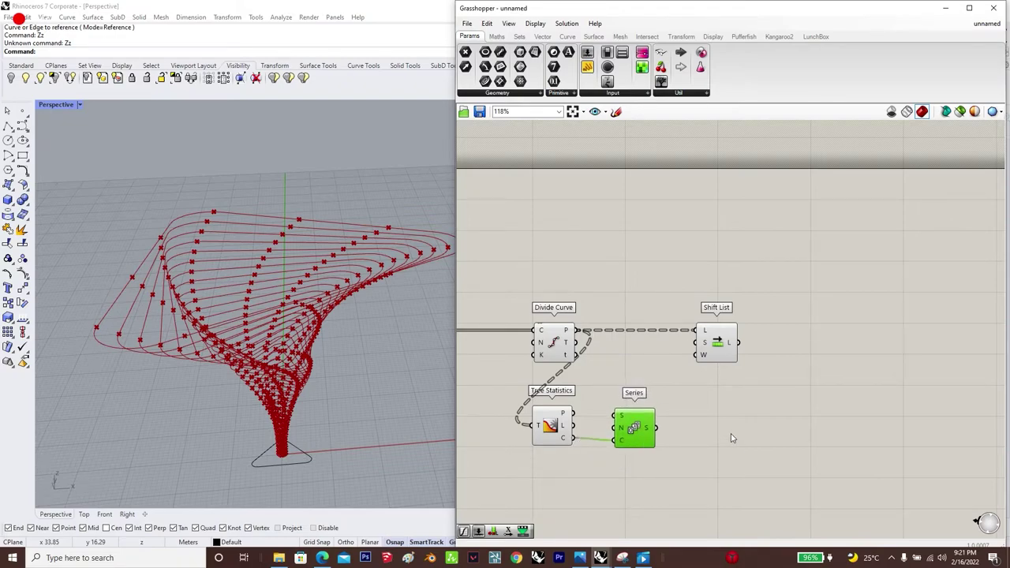
Step: Add a second Shift List component below the first one, beside Series
double_click(732, 438)
text(shift lis)
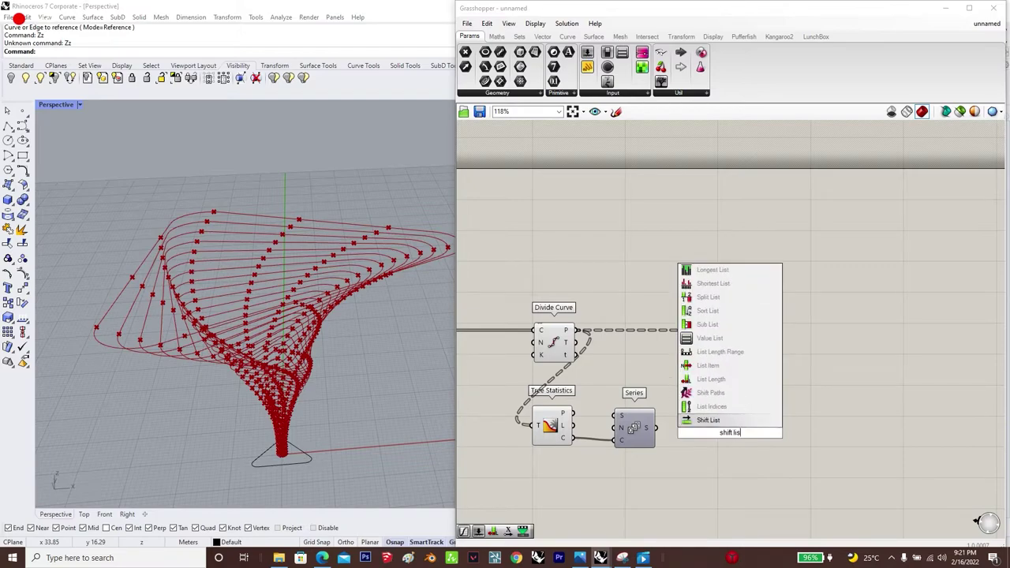
key(Return)
click(740, 437)
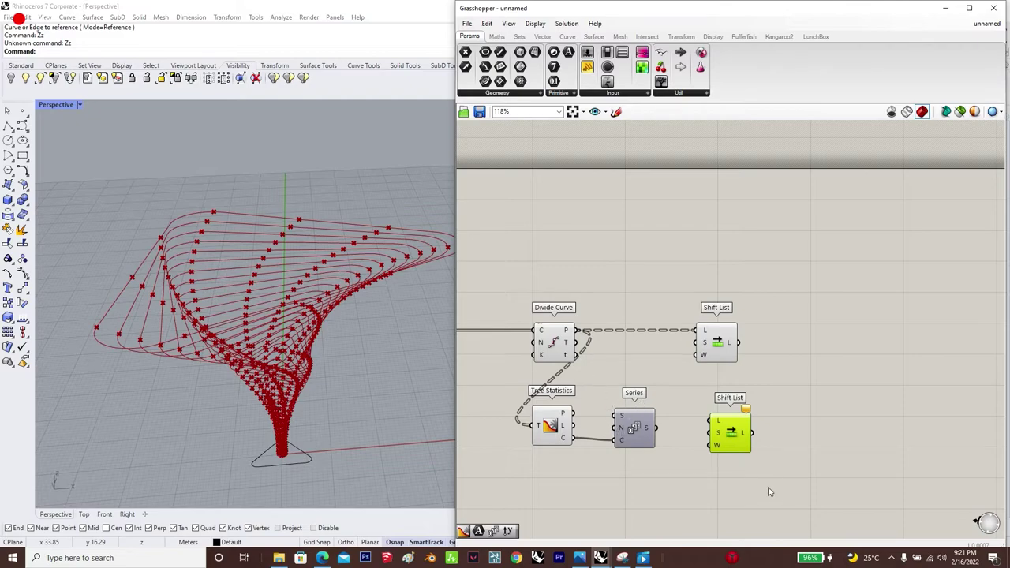
Step: Graft the first Shift List's S input and feed it with Series' output
right_click(706, 348)
key(Escape)
drag(656, 428, 727, 341)
drag(737, 445, 739, 442)
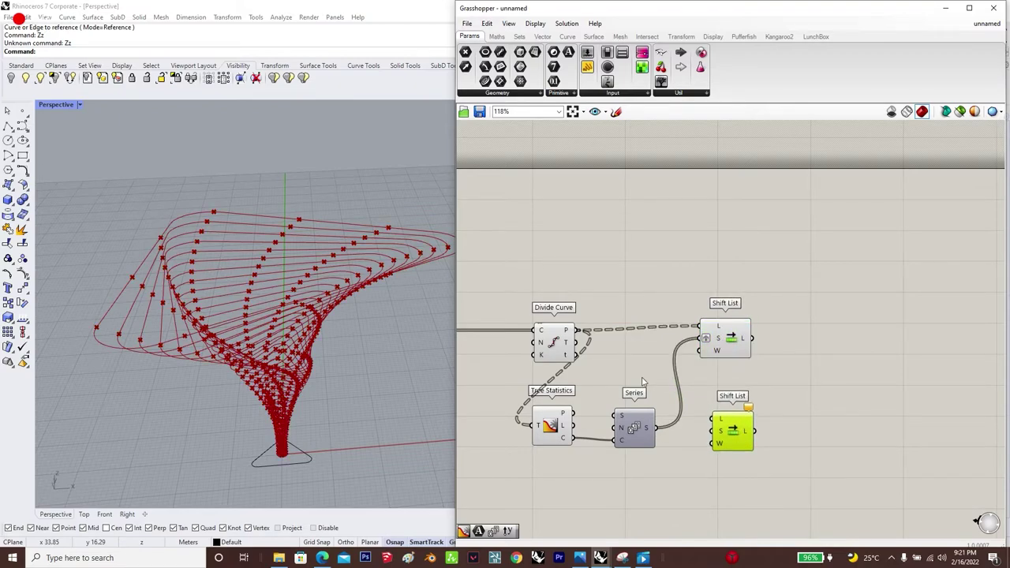
Step: Graft and reverse the second Shift List's S input
right_click(718, 436)
click(752, 437)
right_click(722, 435)
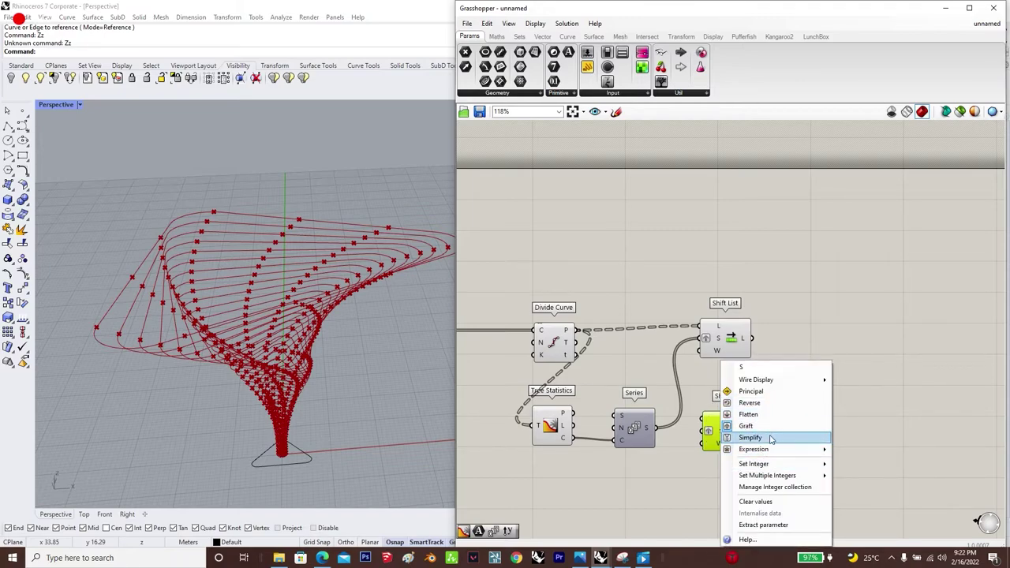
click(752, 403)
Step: Wire Series' output and Divide Curve's P output into the second Shift List's S and L inputs, and align both Shift Lists
drag(723, 436, 741, 428)
drag(656, 428, 580, 331)
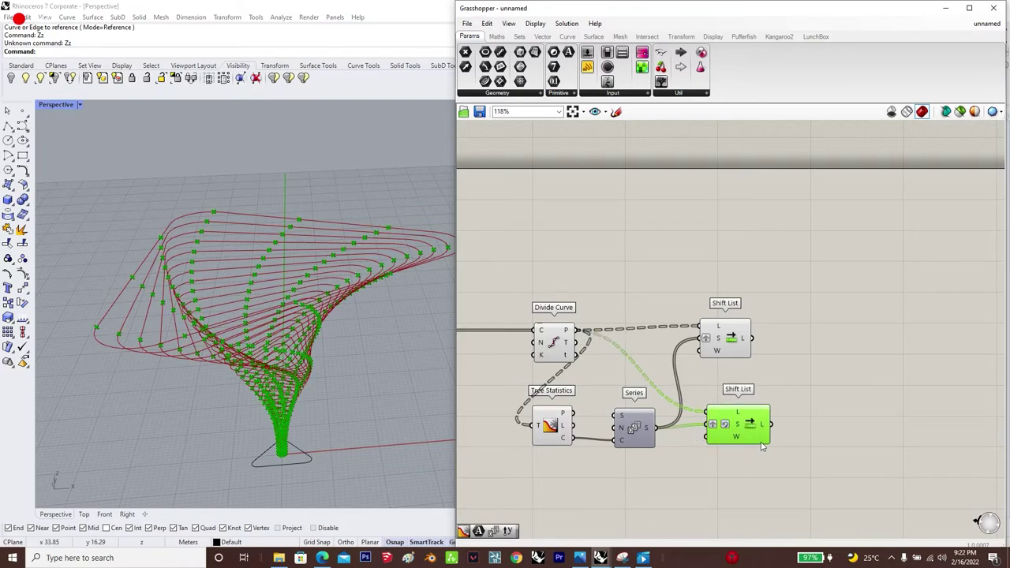
drag(755, 435, 747, 438)
drag(734, 353, 751, 351)
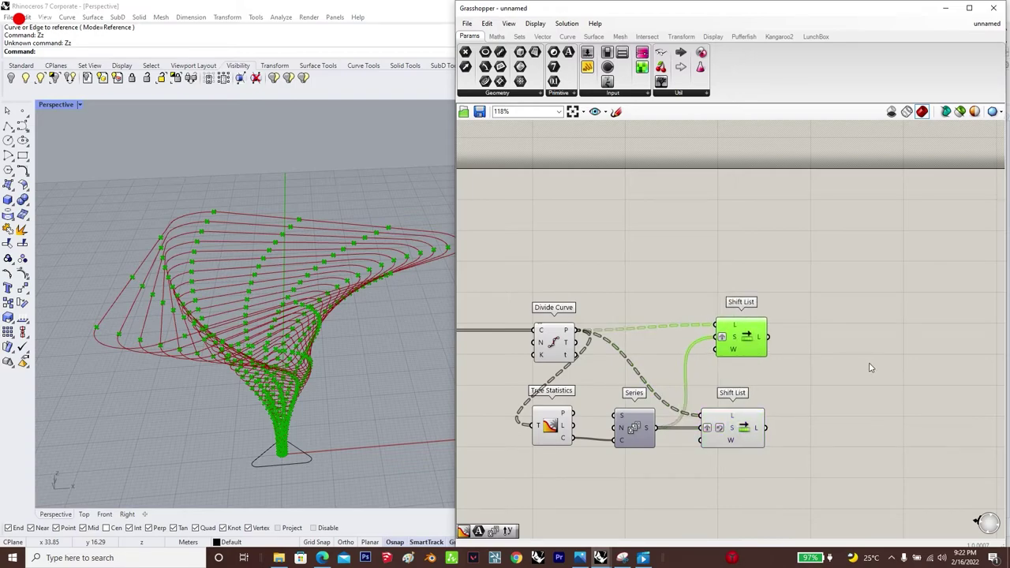
double_click(872, 368)
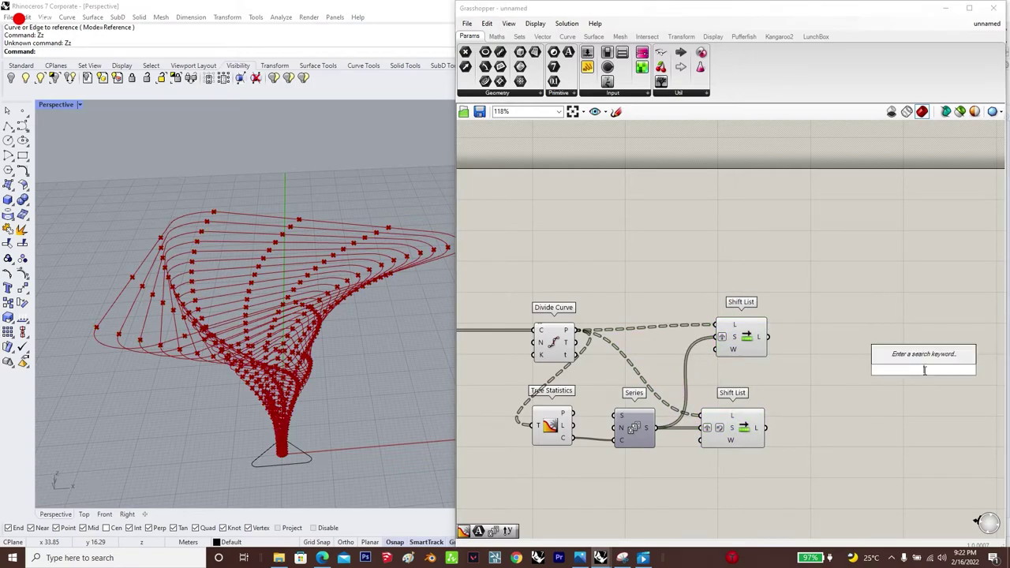
text(flip ma)
key(Return)
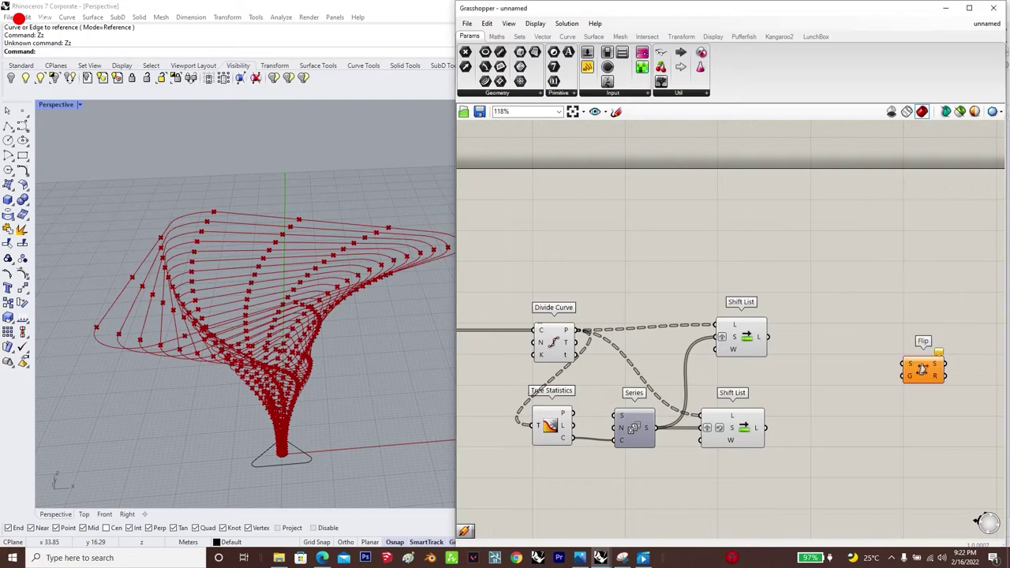
drag(924, 373, 900, 361)
key(Delete)
Step: Add a Flip Matrix component for each Shift List and connect each L output to its D input
double_click(872, 351)
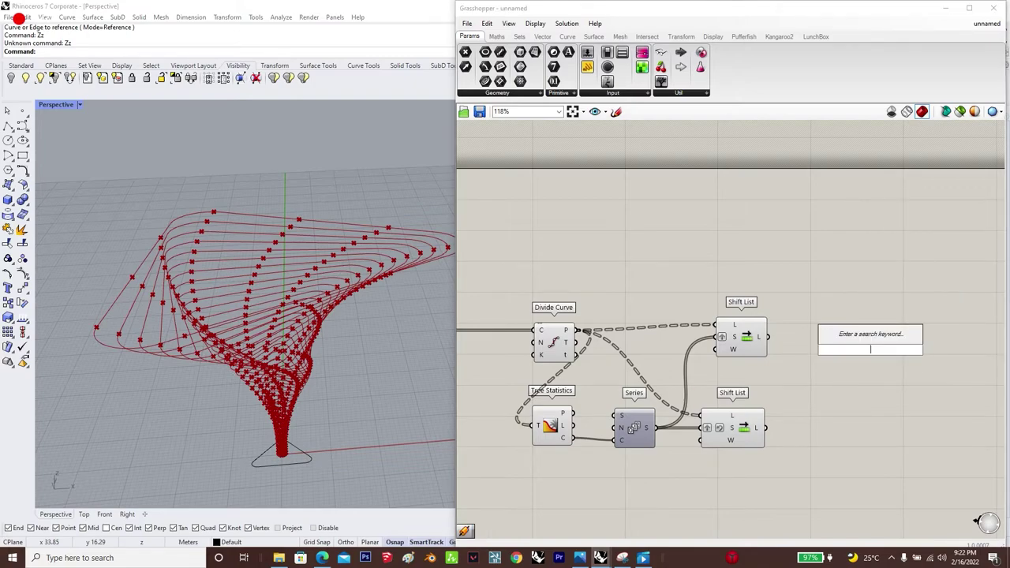
text(flip matrix)
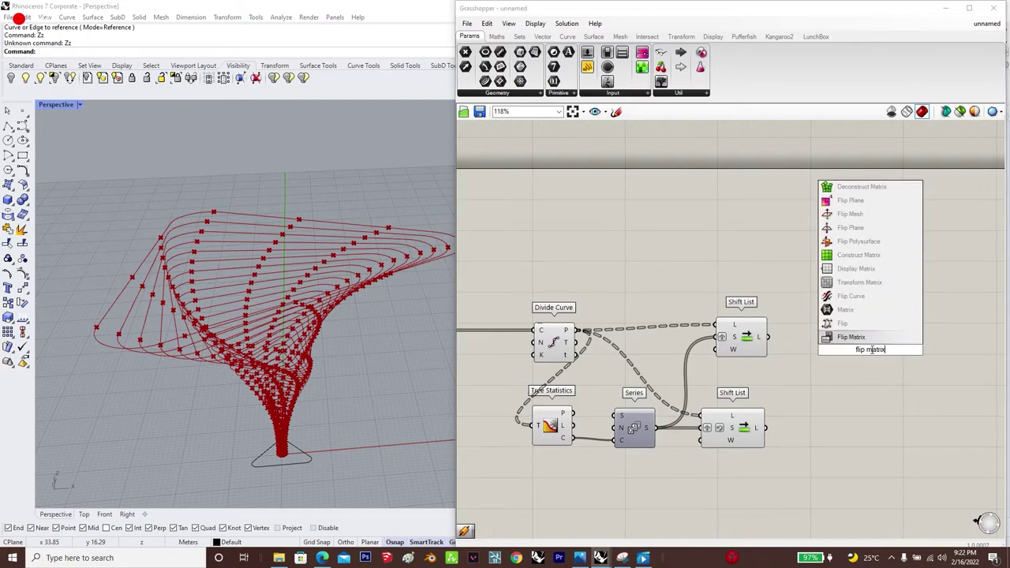
key(Return)
drag(768, 337, 849, 407)
drag(835, 405, 861, 430)
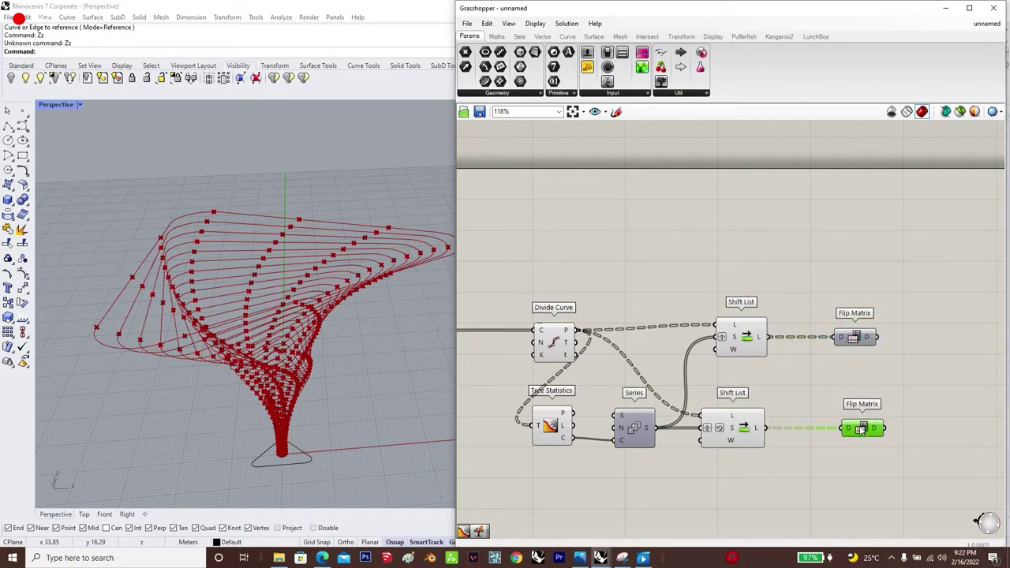
Step: Add a PolyLine component for each Flip Matrix and wire each D output into its V input
double_click(997, 363)
text(Polyline)
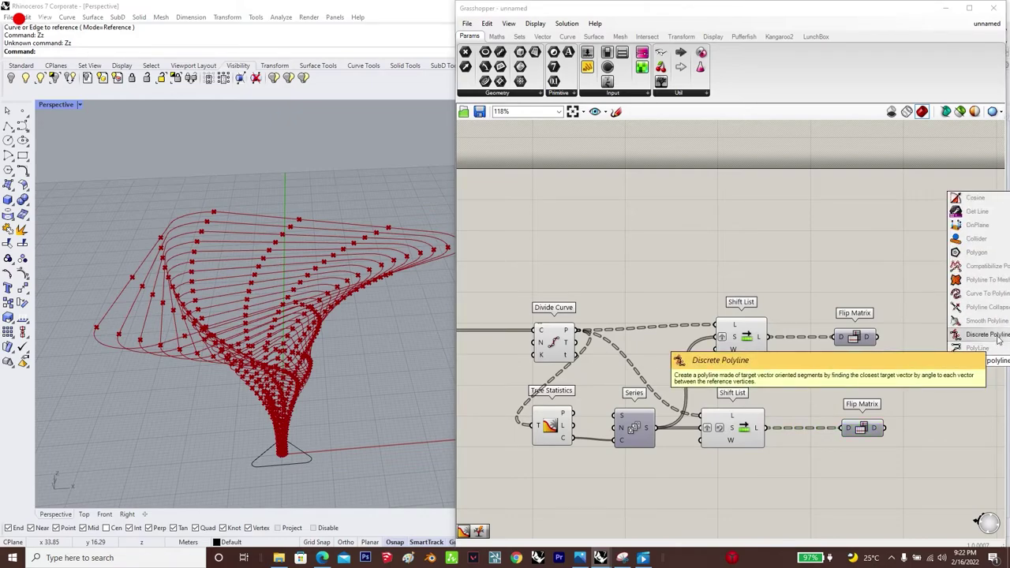
click(969, 348)
drag(977, 355, 877, 338)
scroll(799, 353, down, 3)
scroll(900, 361, up, 3)
drag(929, 358, 821, 423)
drag(895, 430, 888, 435)
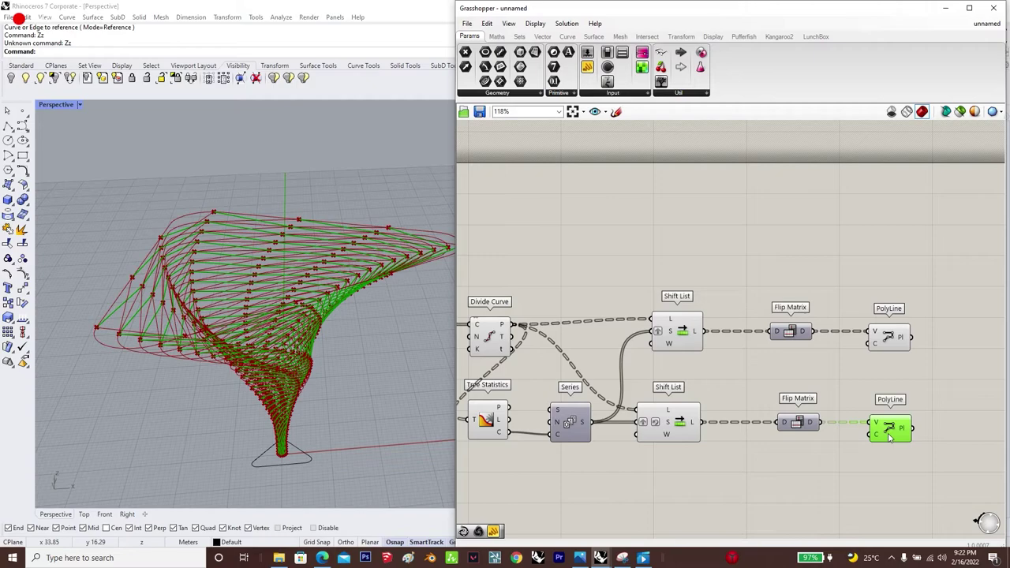
Step: Add a Merge component and wire the two PolyLine outputs into its D1 and D2 inputs
scroll(890, 437, down, 2)
scroll(890, 437, up, 1)
double_click(917, 386)
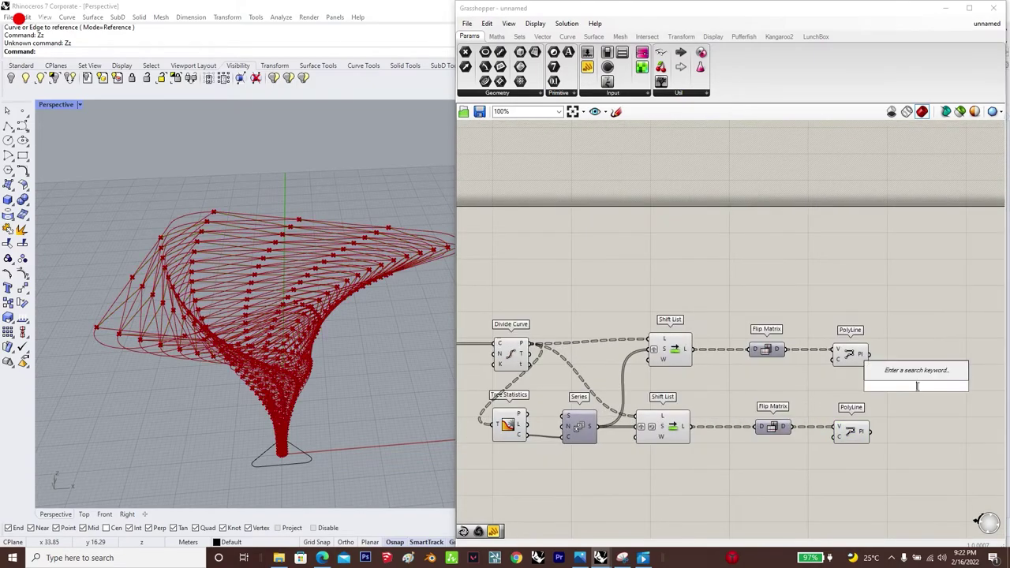
text(merge)
key(Return)
scroll(916, 383, up, 1)
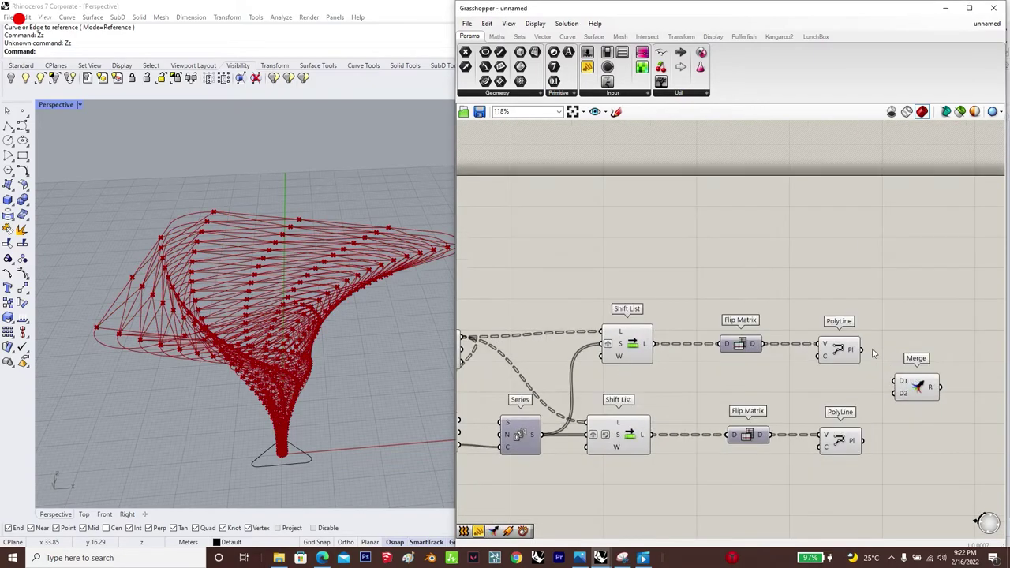
drag(894, 393, 863, 440)
drag(918, 396, 934, 396)
scroll(853, 408, down, 4)
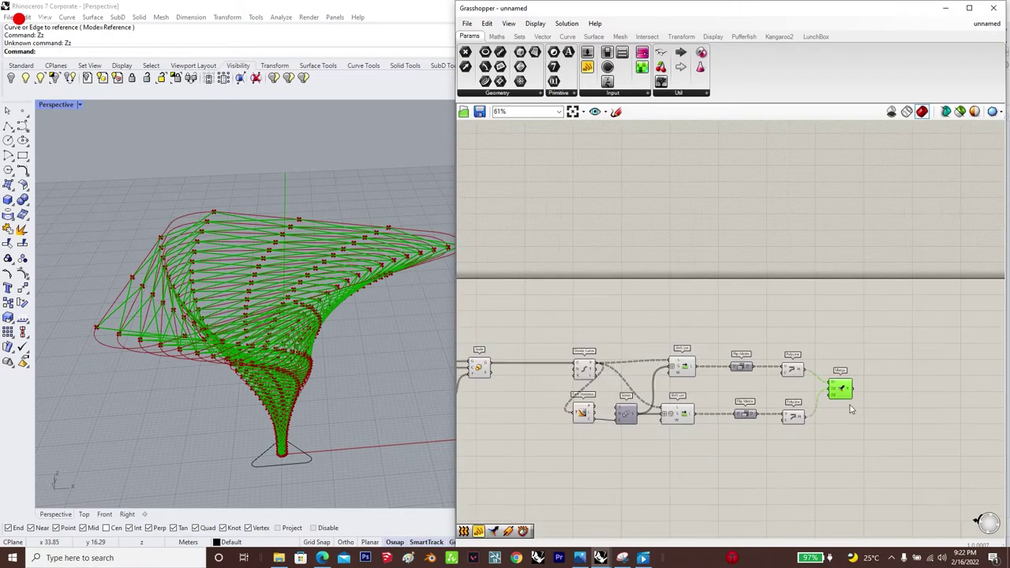
scroll(933, 411, up, 4)
click(933, 418)
Step: Add a Pipe component and place it after Merge
scroll(332, 355, down, 5)
right_drag(316, 363, 102, 332)
scroll(102, 332, up, 4)
scroll(843, 372, up, 2)
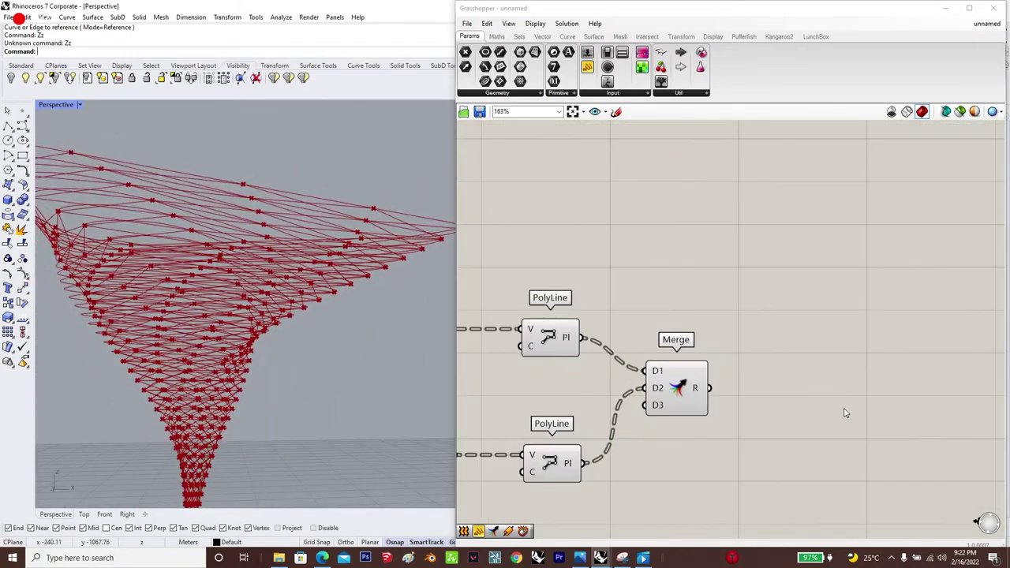
double_click(843, 373)
text(pipe)
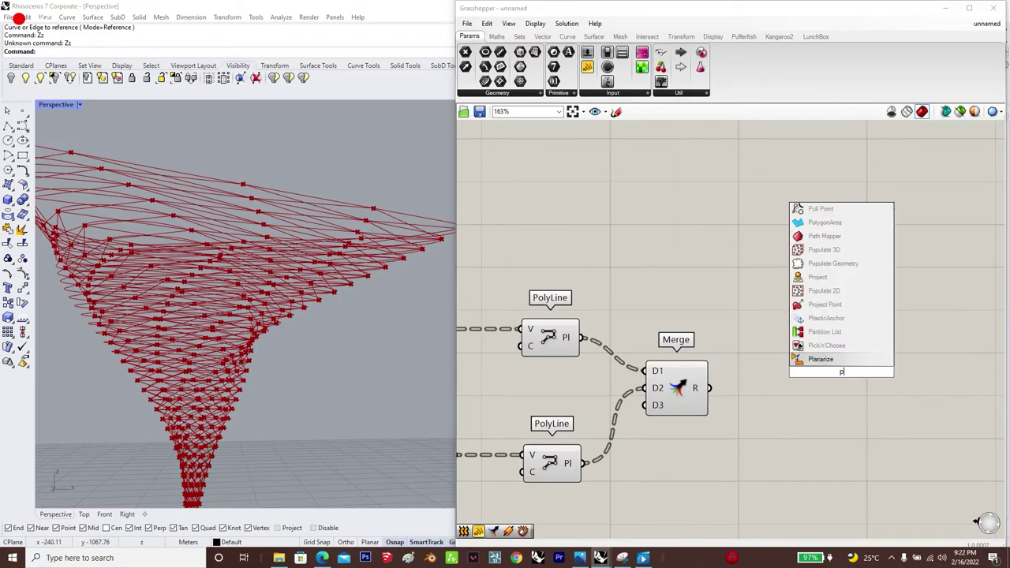
key(Return)
drag(842, 376, 909, 397)
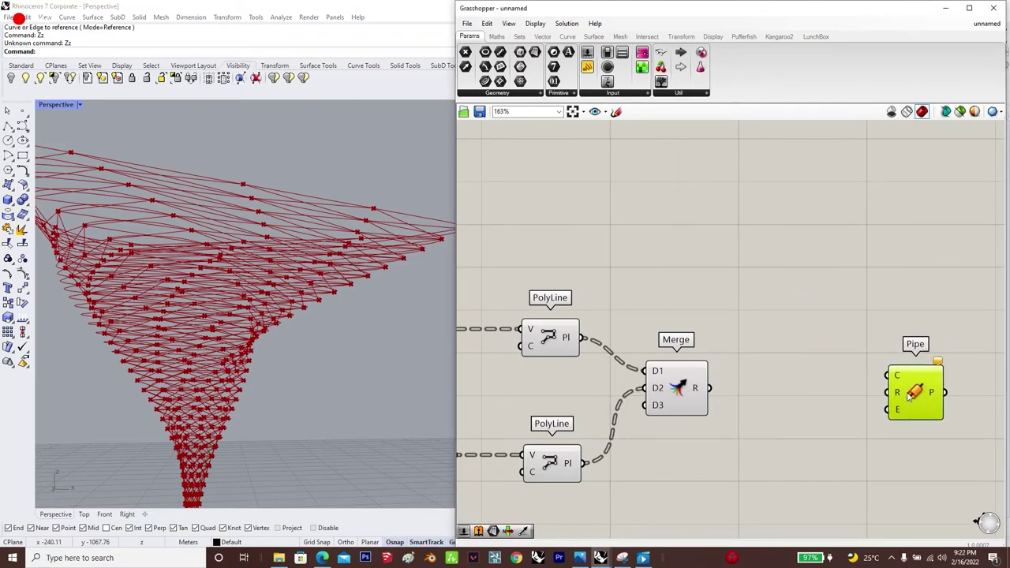
Step: Feed Pipe's R input with a 0.05 radius slider and its C input with Merge's R output
double_click(820, 431)
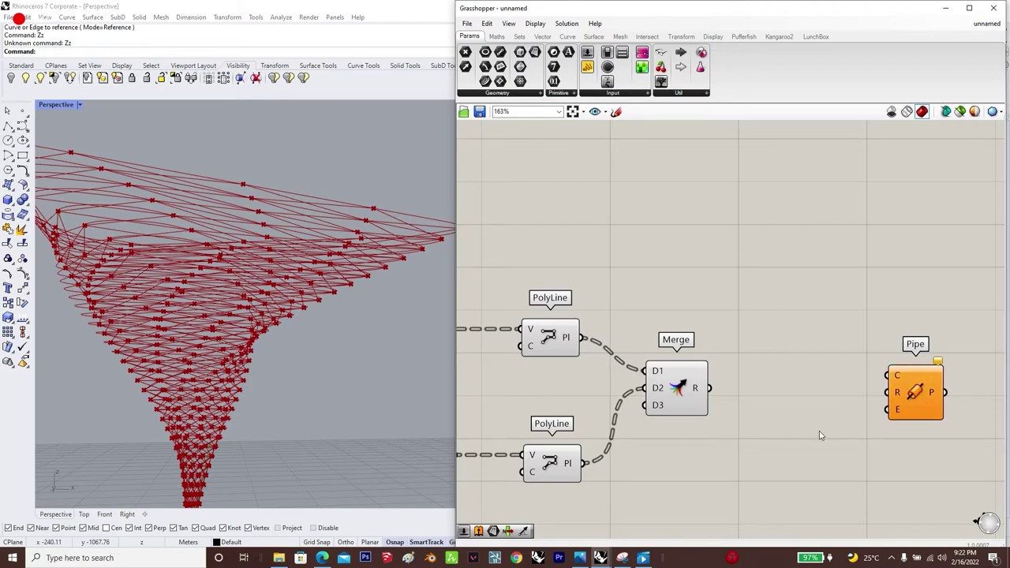
text(slider)
key(Return)
drag(892, 427, 706, 387)
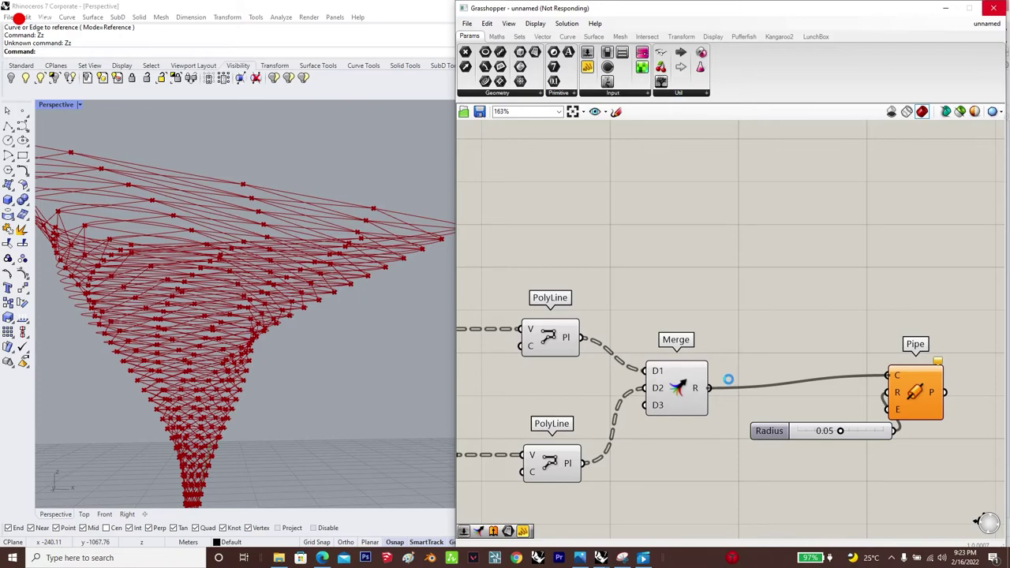
Step: Move the Pipe component farther away from Merge so it sits clear of its radius slider
scroll(758, 387, down, 3)
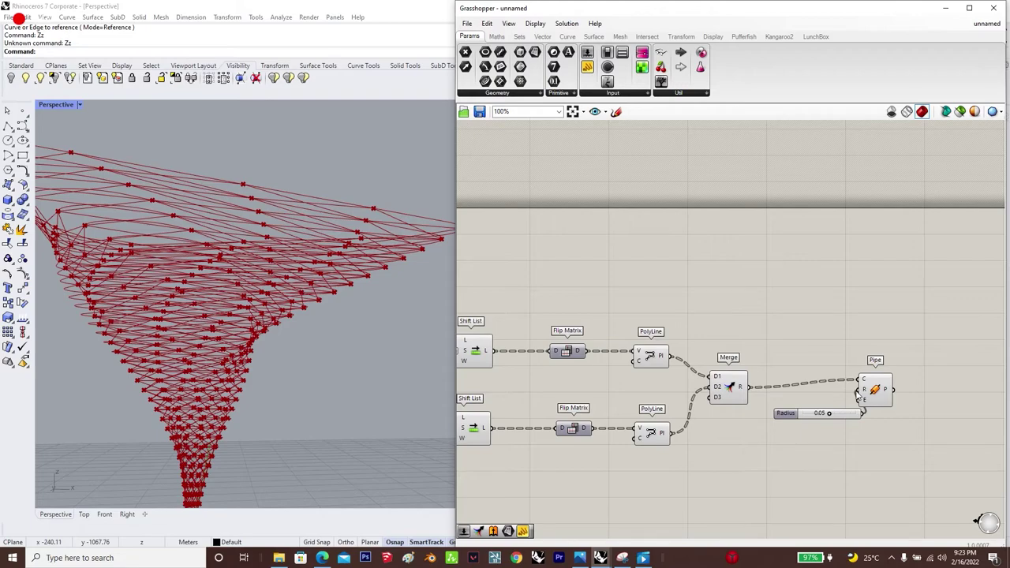
drag(856, 391, 879, 397)
click(864, 351)
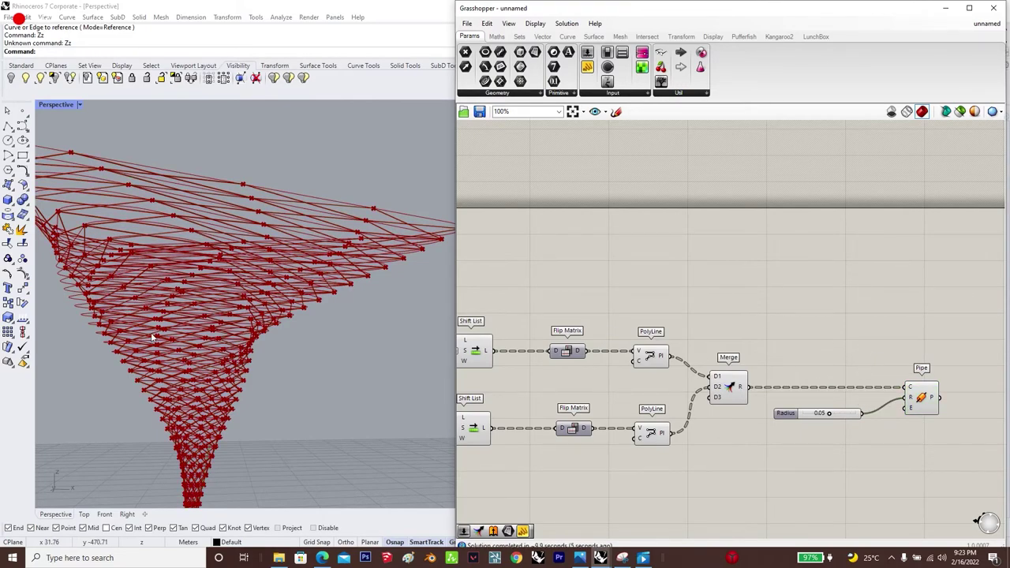
Step: Add a second Pipe component above the wire between Scale and Divide Curve
scroll(153, 338, up, 6)
scroll(551, 354, down, 5)
scroll(626, 351, up, 2)
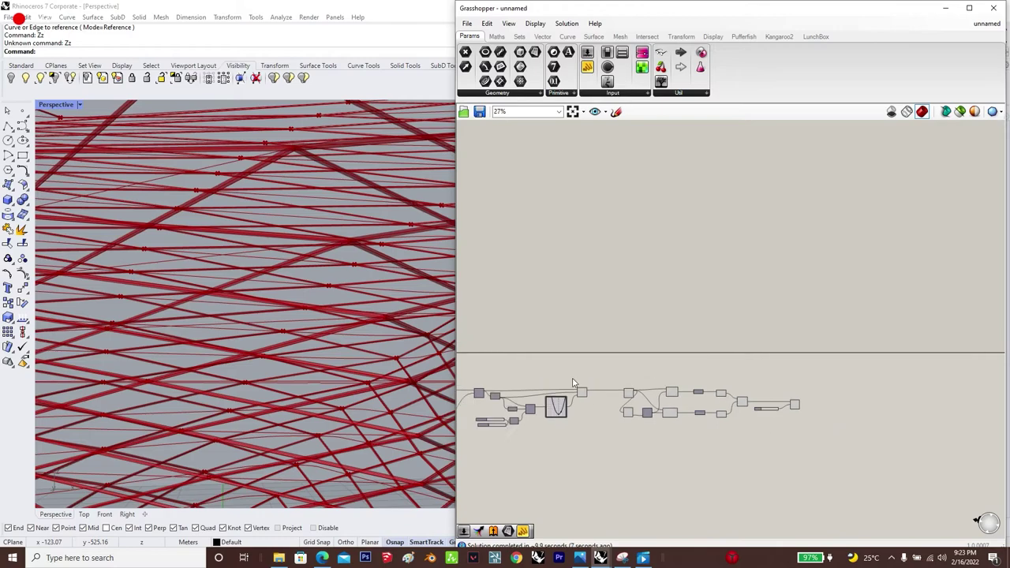
scroll(342, 387, down, 3)
scroll(342, 387, down, 3)
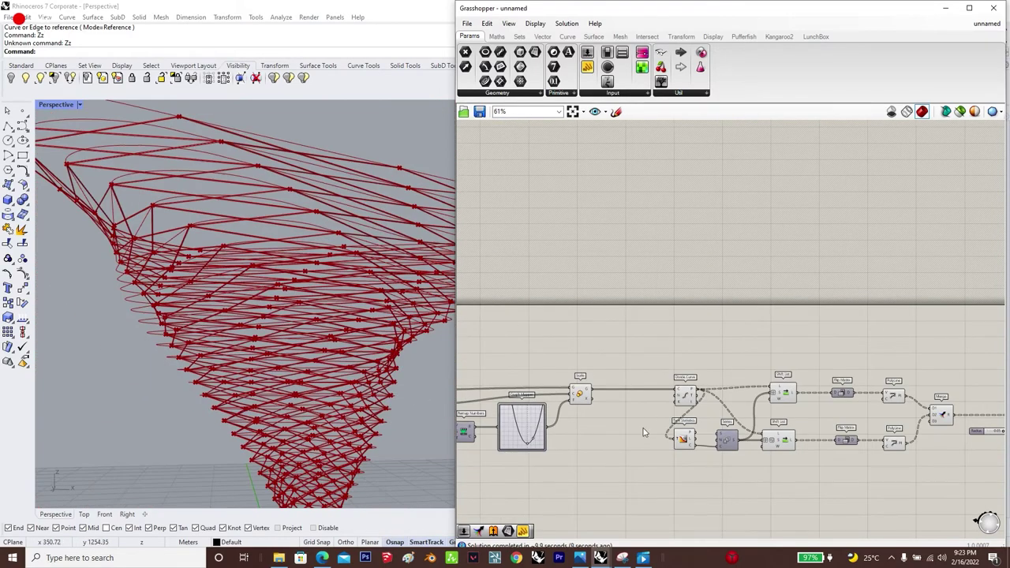
scroll(609, 407, up, 2)
click(576, 388)
middle_click(576, 386)
click(667, 303)
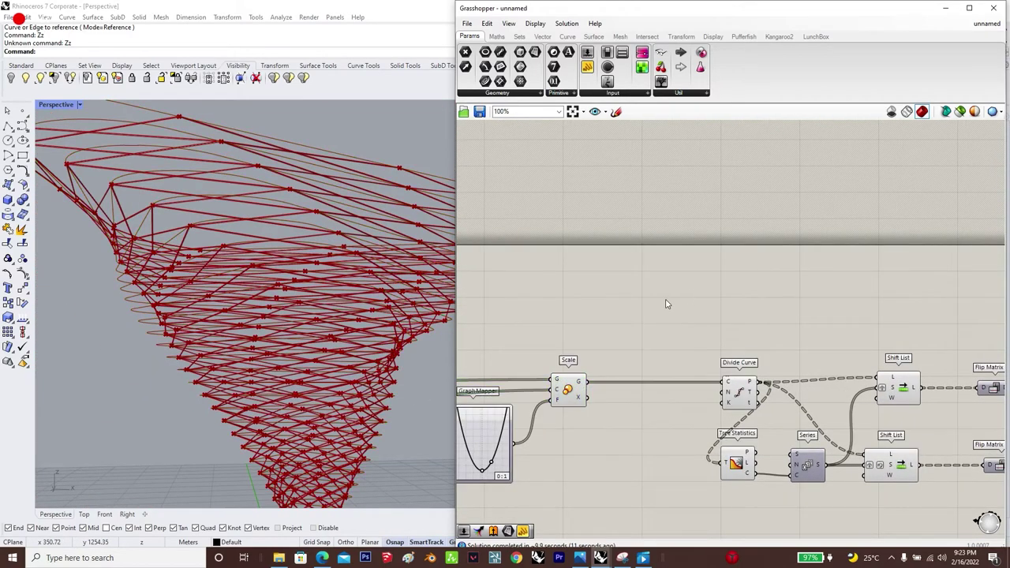
double_click(666, 300)
text(pipe)
key(Return)
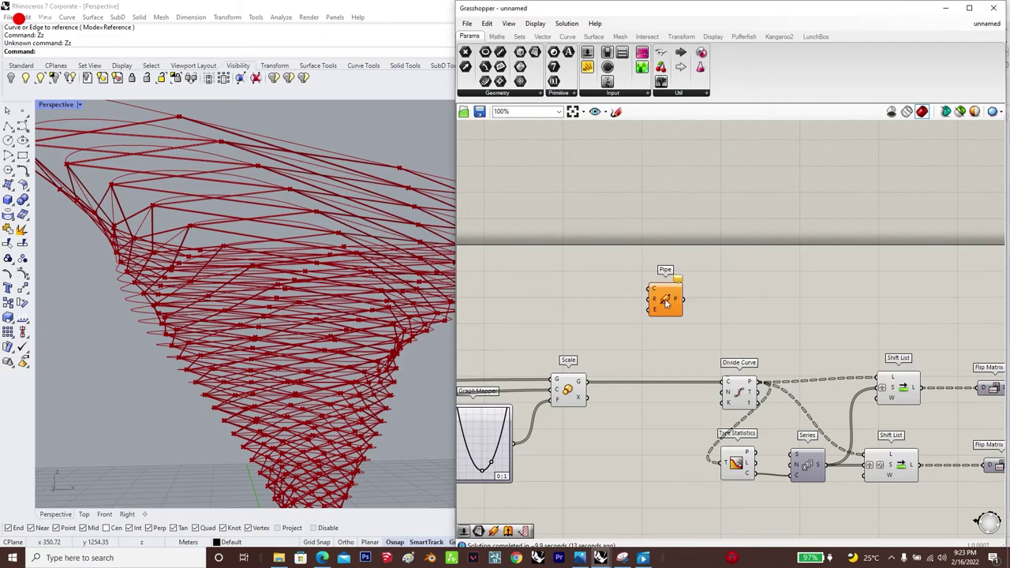
Step: Feed the new Pipe's R input with a 0.1 radius slider and its C input with Scale's G output
double_click(589, 311)
text(0.1)
key(Return)
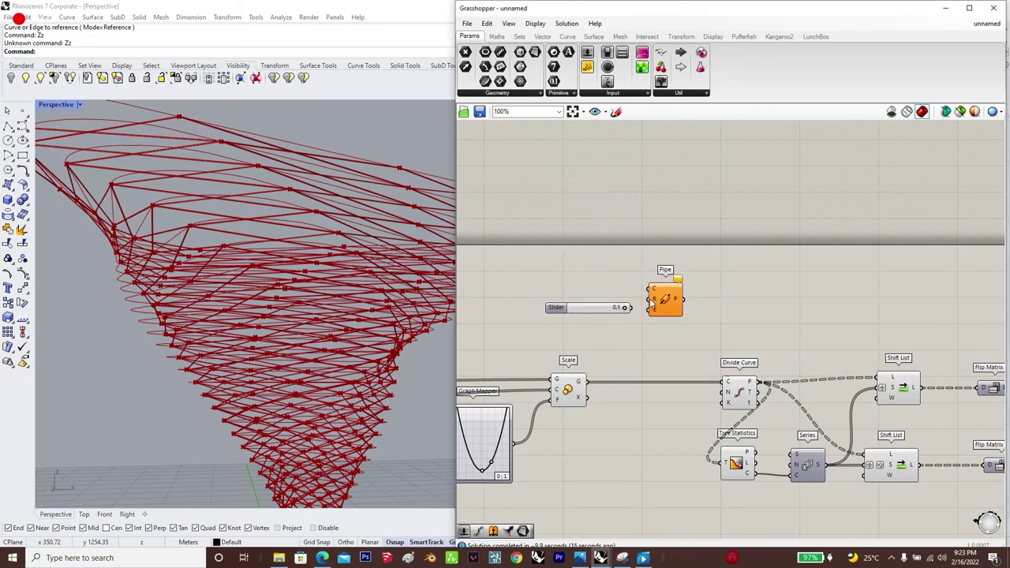
drag(654, 300, 587, 383)
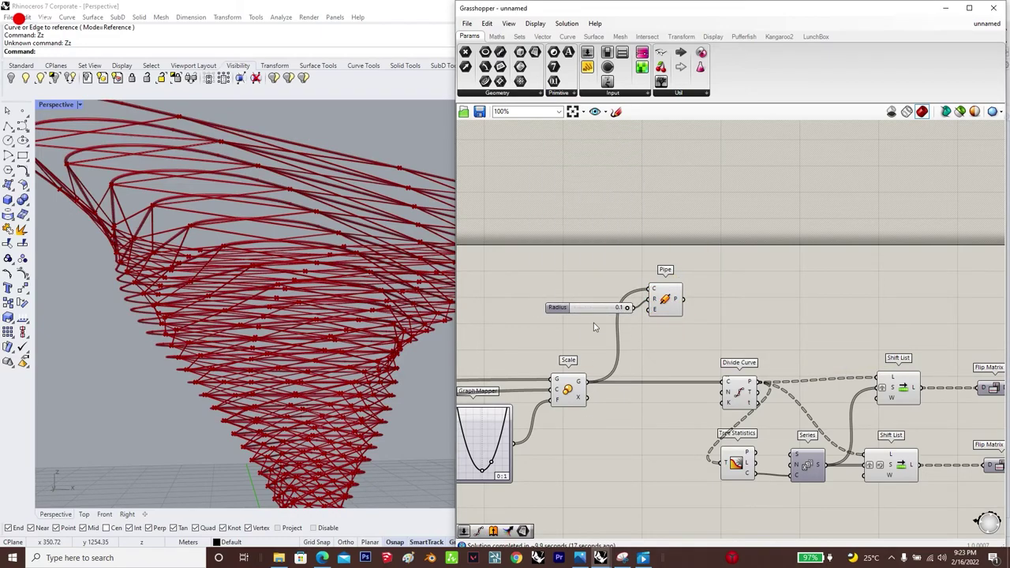
Step: Bake the Pipe built from the scaled floor curves into the Rhino model
click(672, 300)
right_click(671, 304)
click(694, 350)
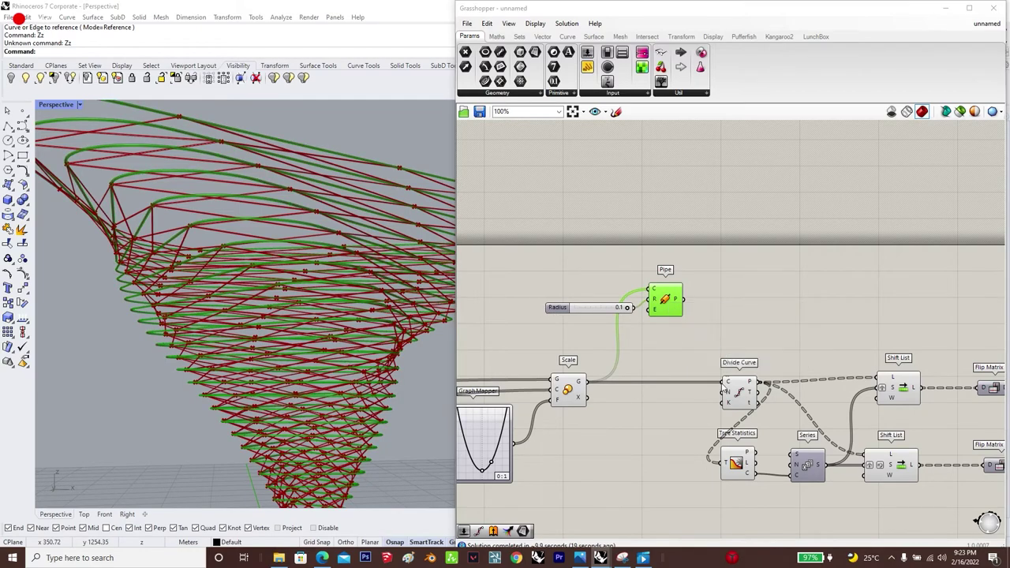
click(731, 448)
Step: Bake the diagrid Pipe fed by Merge onto the Default layer with its colour by layer
scroll(789, 418, down, 5)
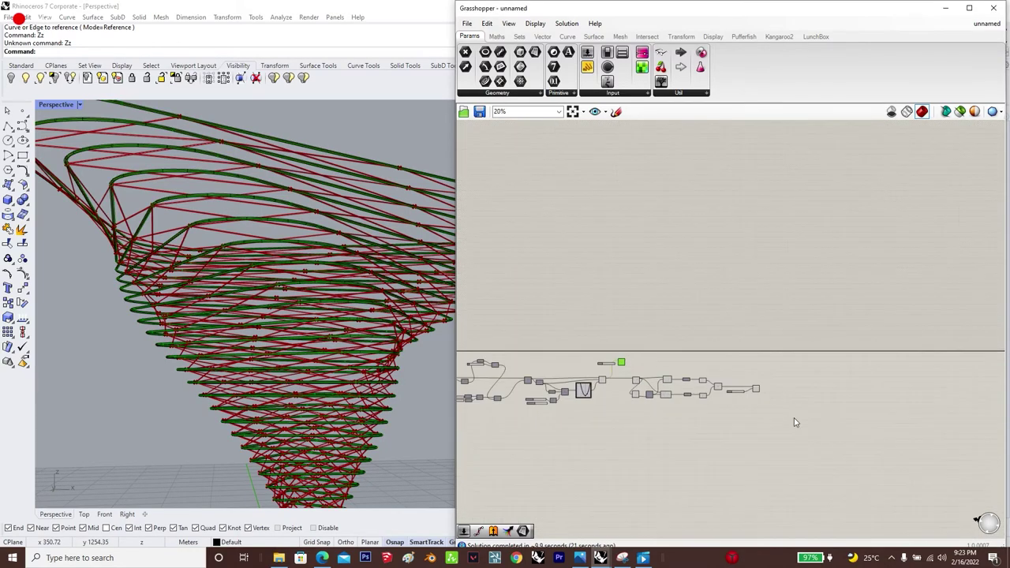
scroll(754, 397, up, 3)
click(759, 373)
right_click(760, 382)
click(789, 431)
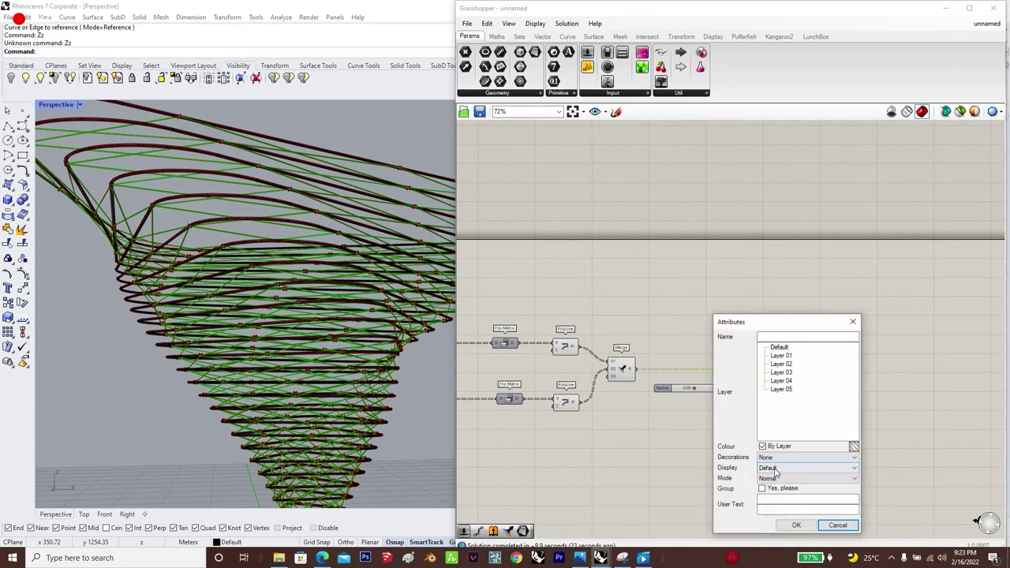
click(796, 525)
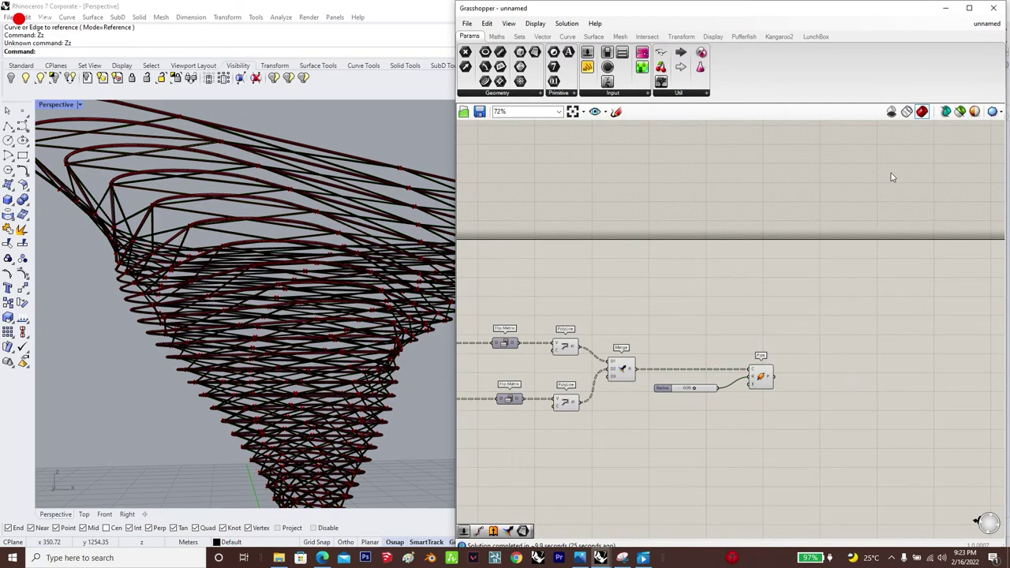
Step: Minimize the Grasshopper window and set the Perspective viewport to Rendered display mode
click(946, 8)
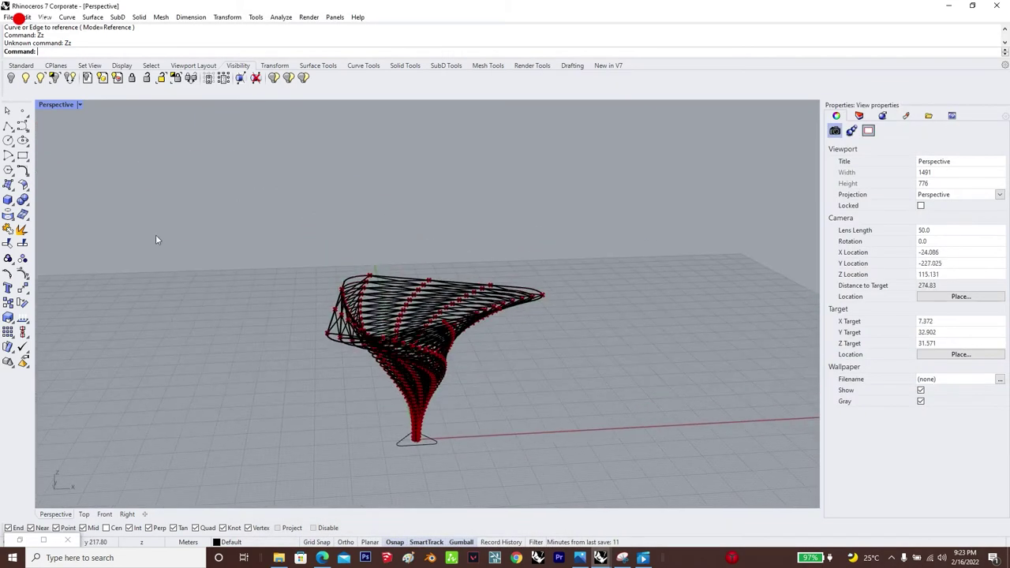
click(79, 105)
click(91, 167)
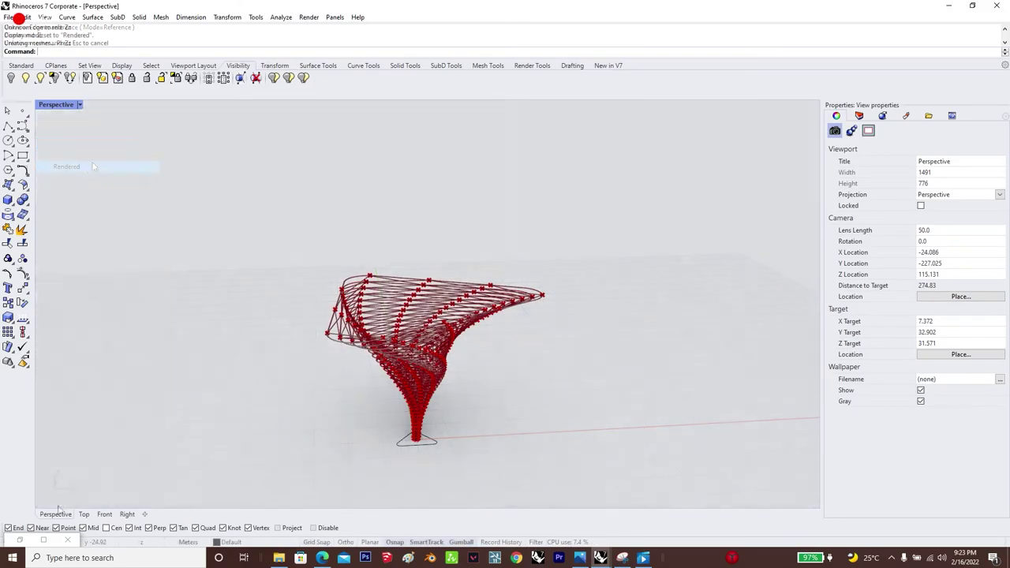
Step: Examine the rendered twisted tower from several sides, both up close and as a whole
right_drag(517, 398, 338, 361)
scroll(338, 361, up, 10)
right_drag(385, 320, 566, 308)
right_drag(487, 303, 316, 411)
scroll(391, 342, down, 8)
right_drag(391, 272, 365, 270)
scroll(374, 393, up, 8)
right_drag(398, 490, 271, 280)
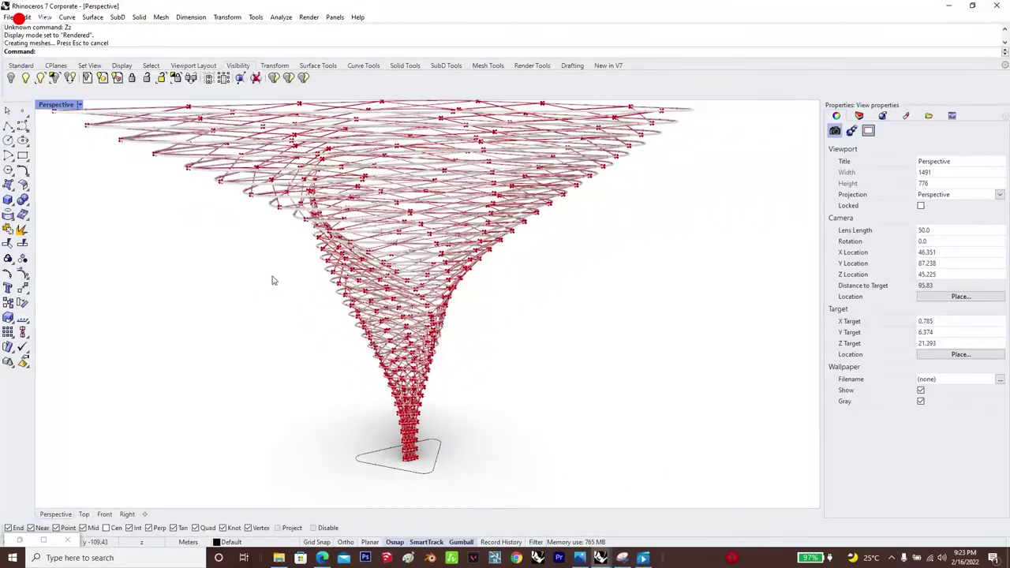